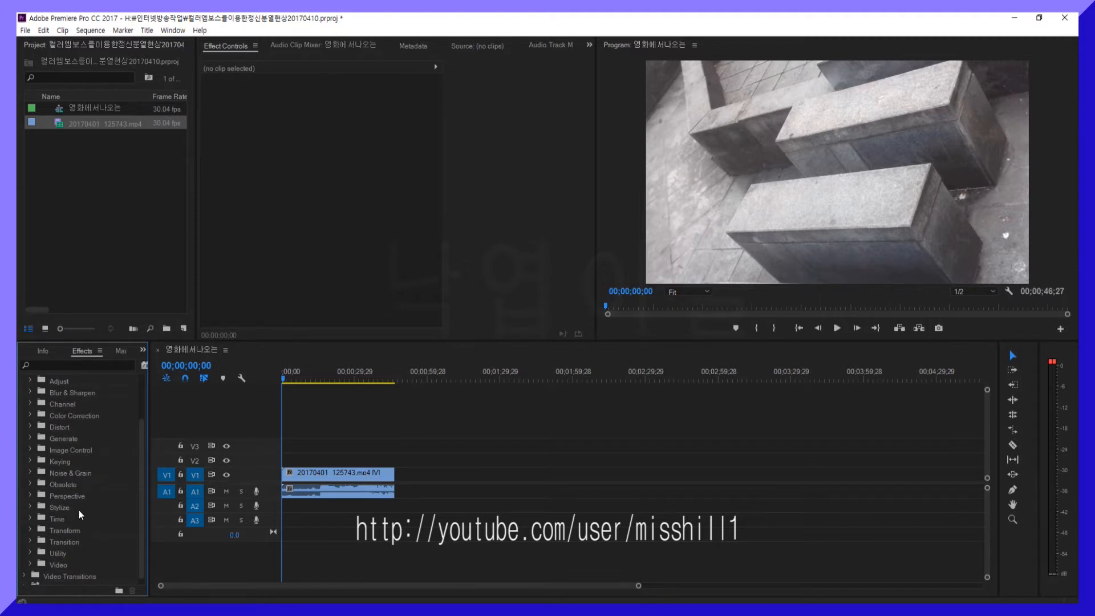
# Apply the Stylize effect Color Emboss to the 20170401_125743.mp4 clip on V1, then render and play the preview
pyautogui.click(30, 508)
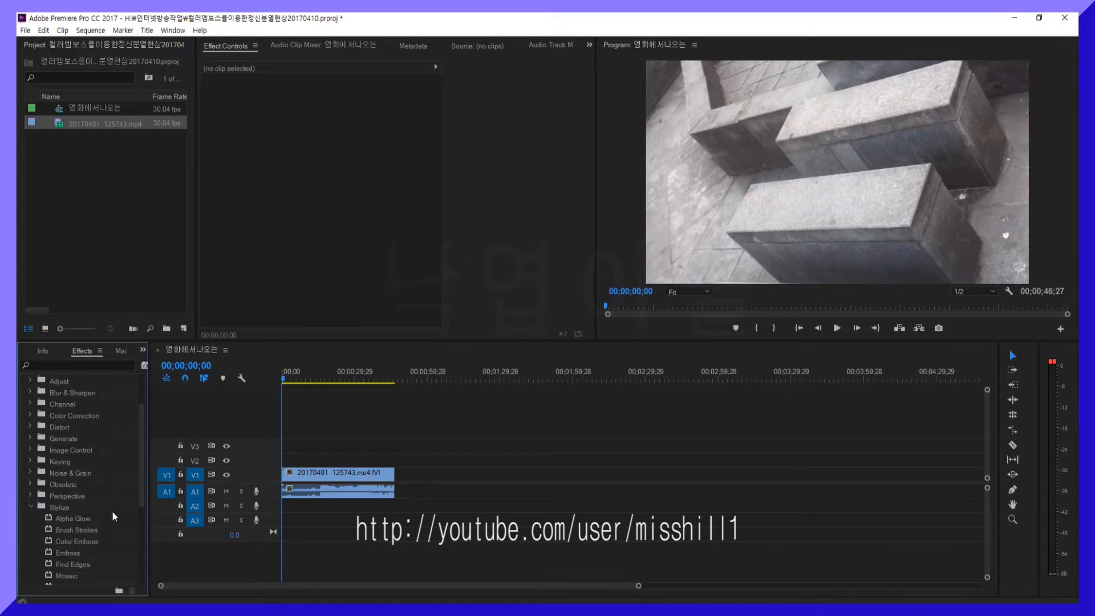
pyautogui.scroll(-5, 120, 445)
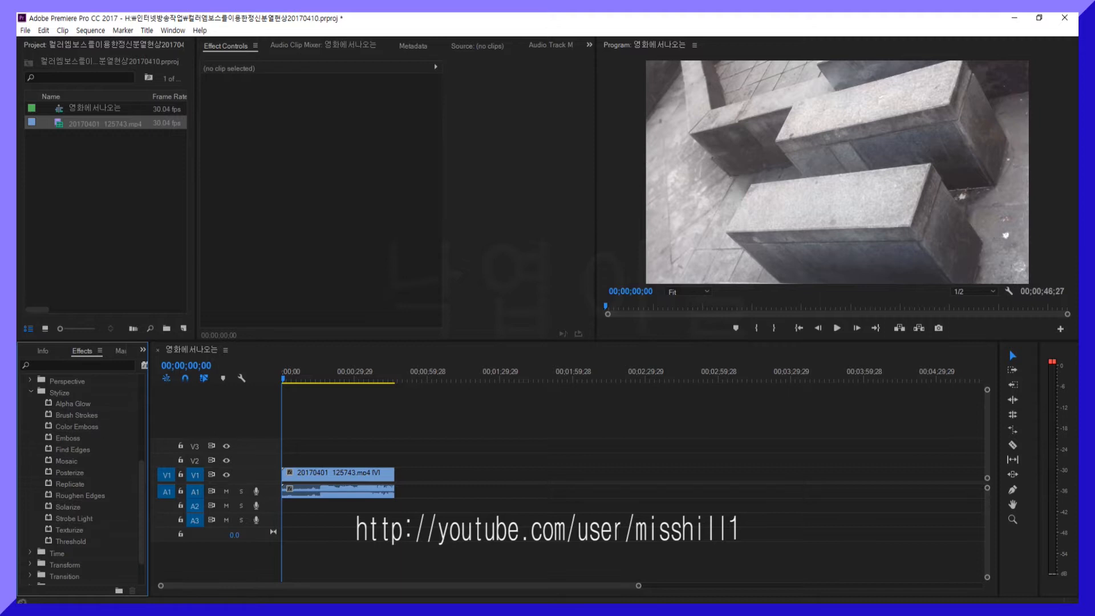
pyautogui.click(48, 427)
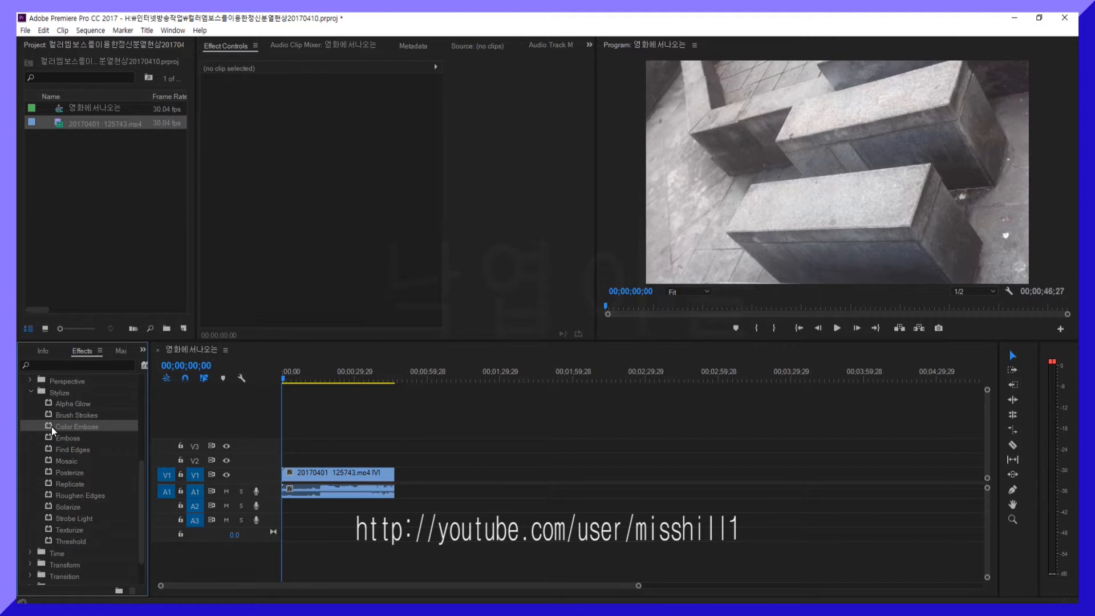
pyautogui.moveTo(259, 467); pyautogui.dragTo(327, 477)
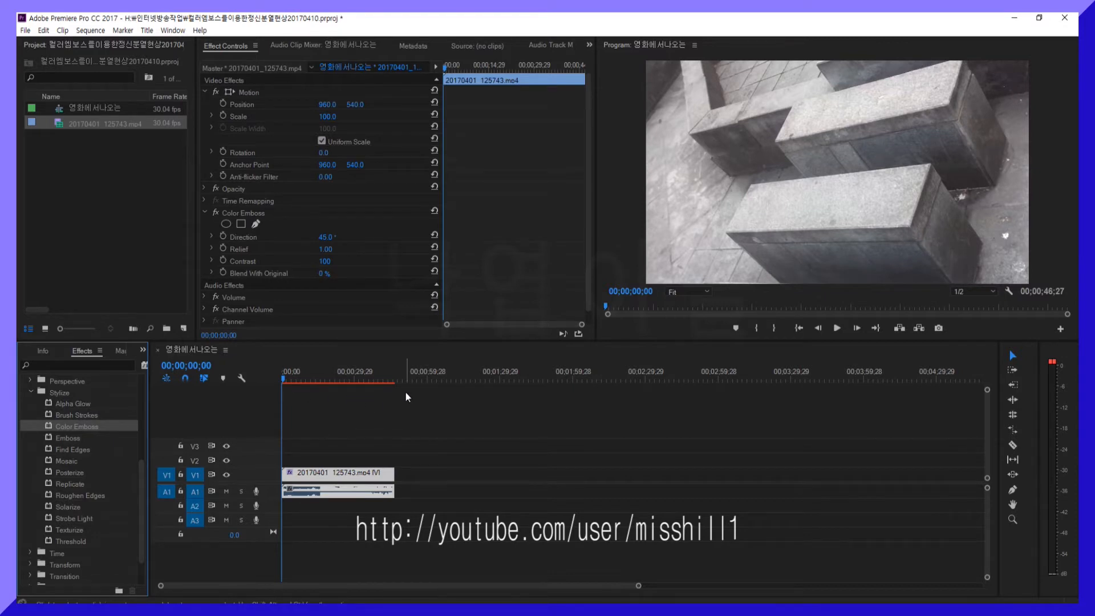
pyautogui.press('Return')
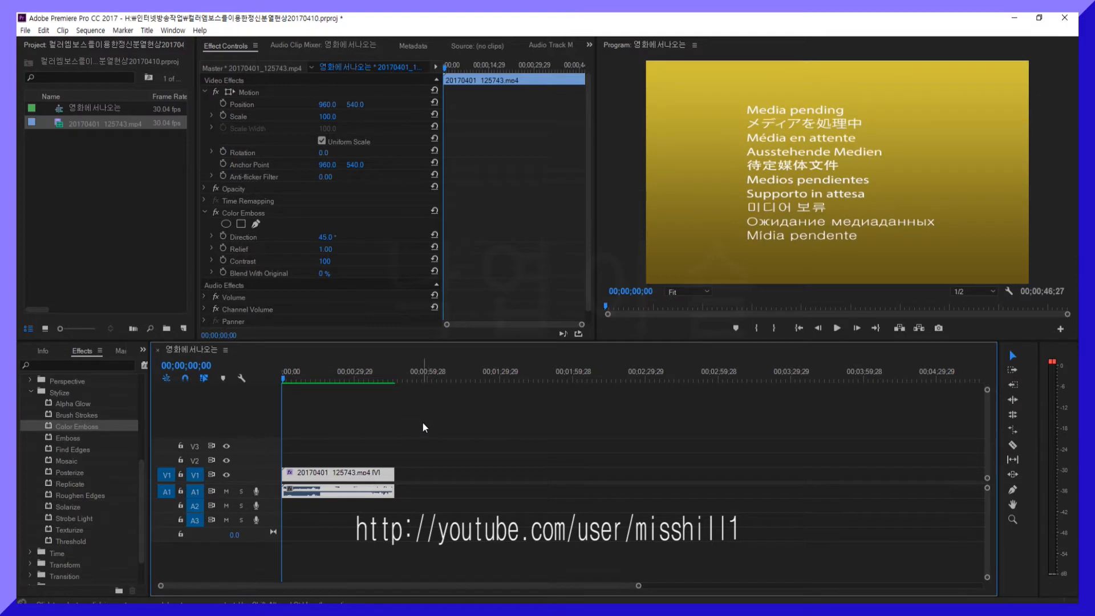
pyautogui.press('space')
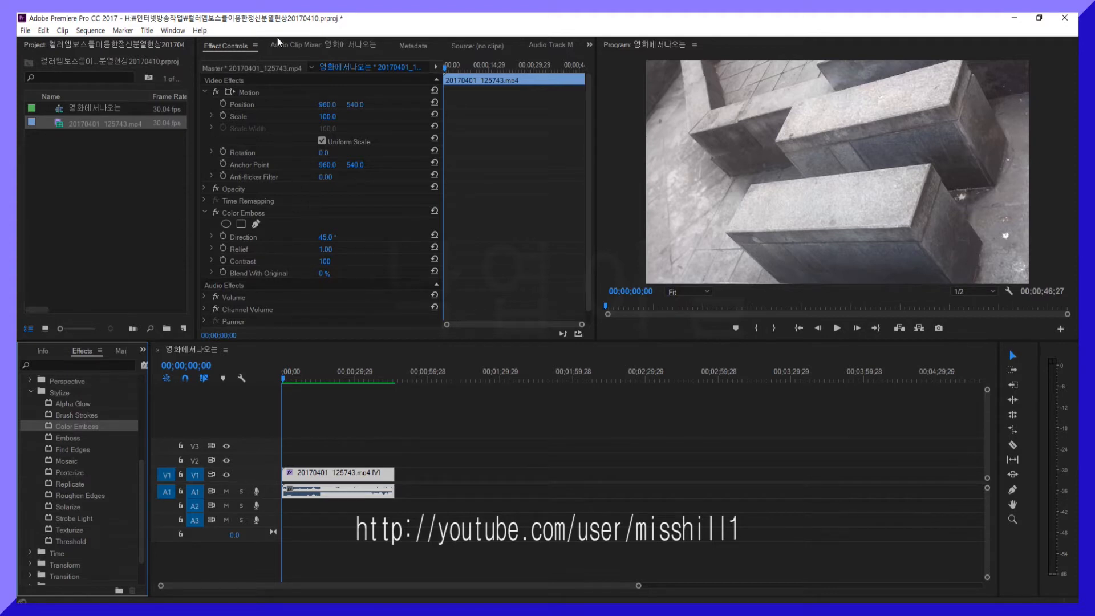
# Enable keyframing at the clip's start for Color Emboss Direction, Relief, Contrast and Blend With Original, with the Motion settings collapsed
pyautogui.click(249, 212)
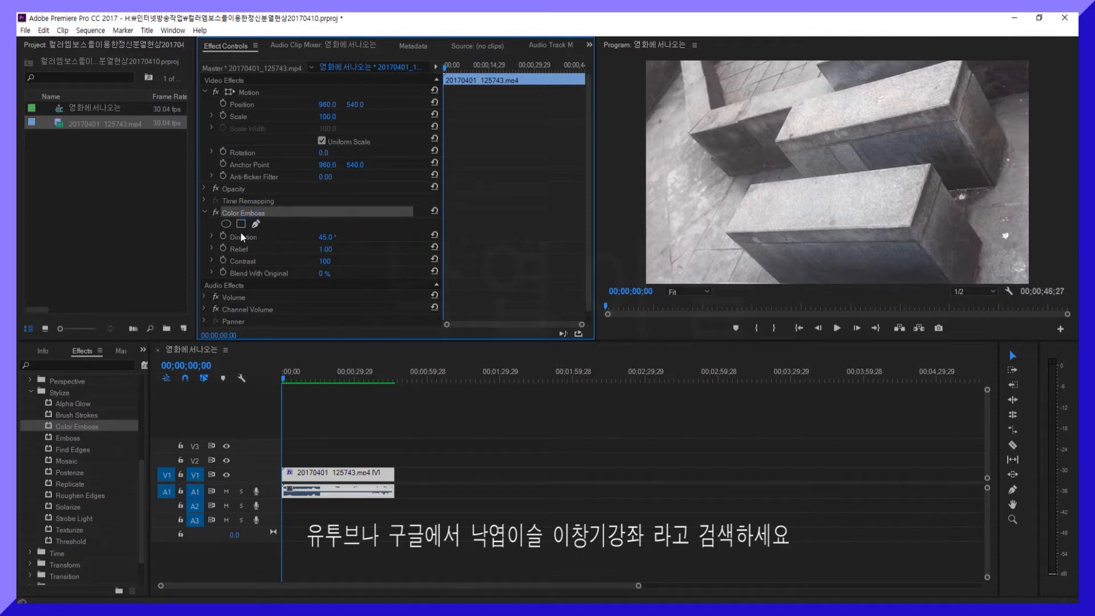
pyautogui.click(204, 91)
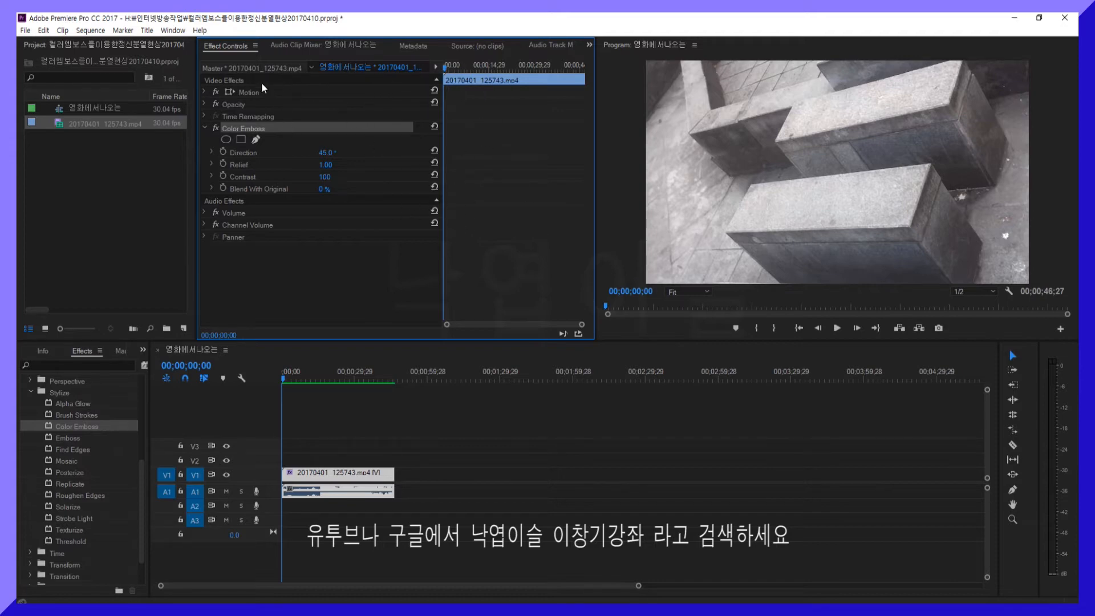
pyautogui.click(523, 163)
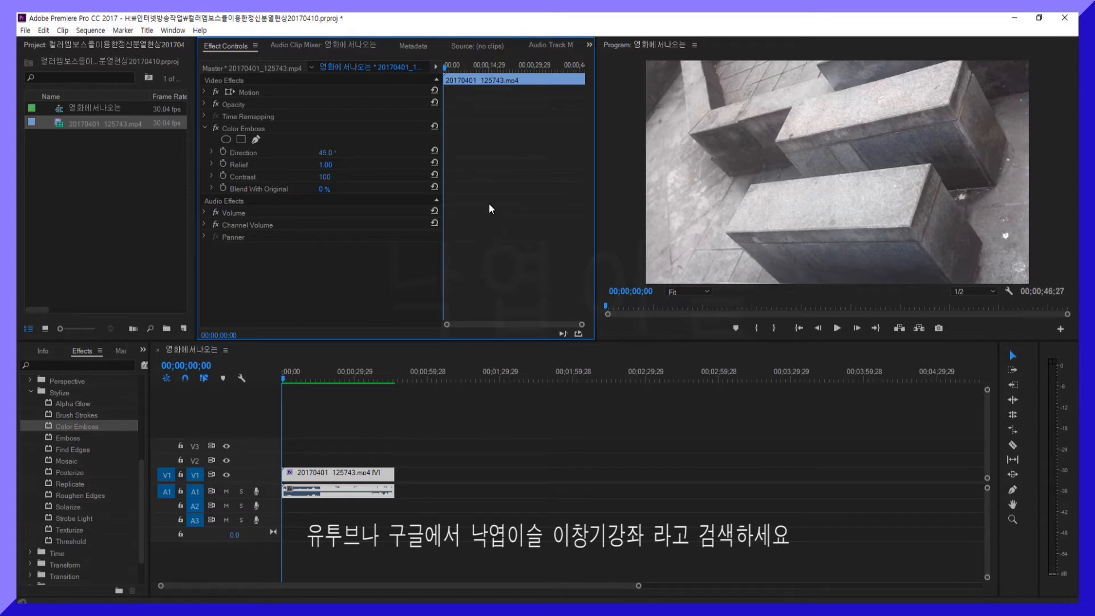
pyautogui.click(221, 152)
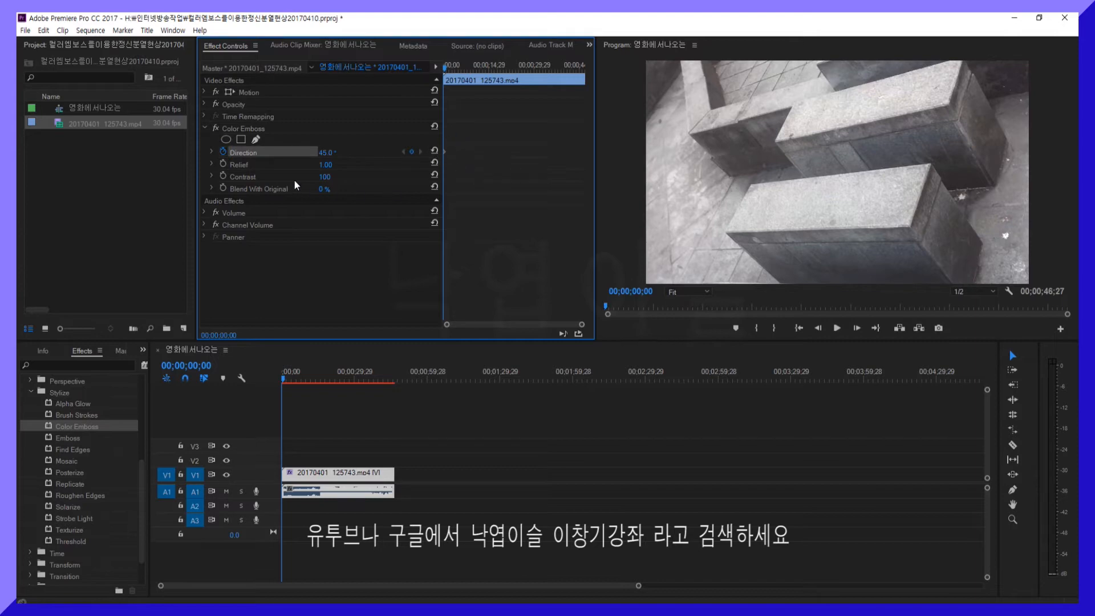
pyautogui.click(223, 164)
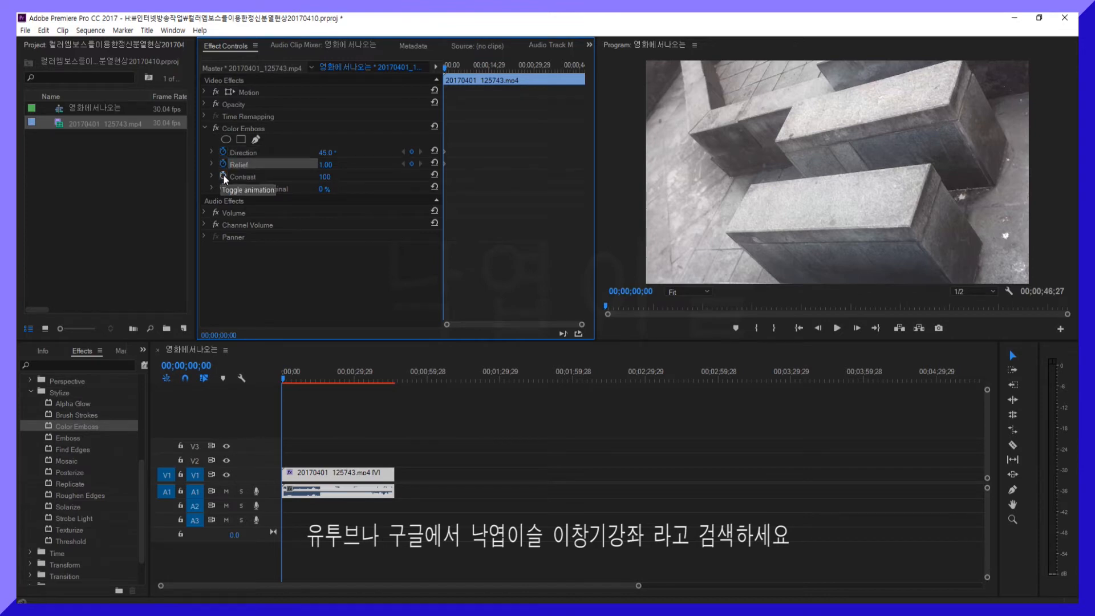
pyautogui.click(223, 176)
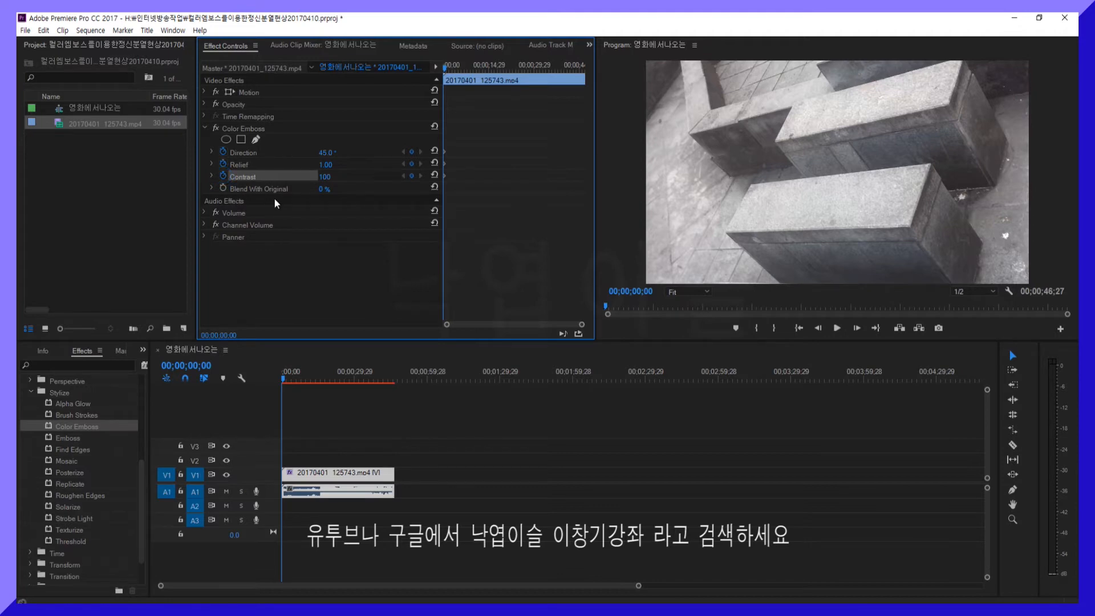
pyautogui.click(223, 187)
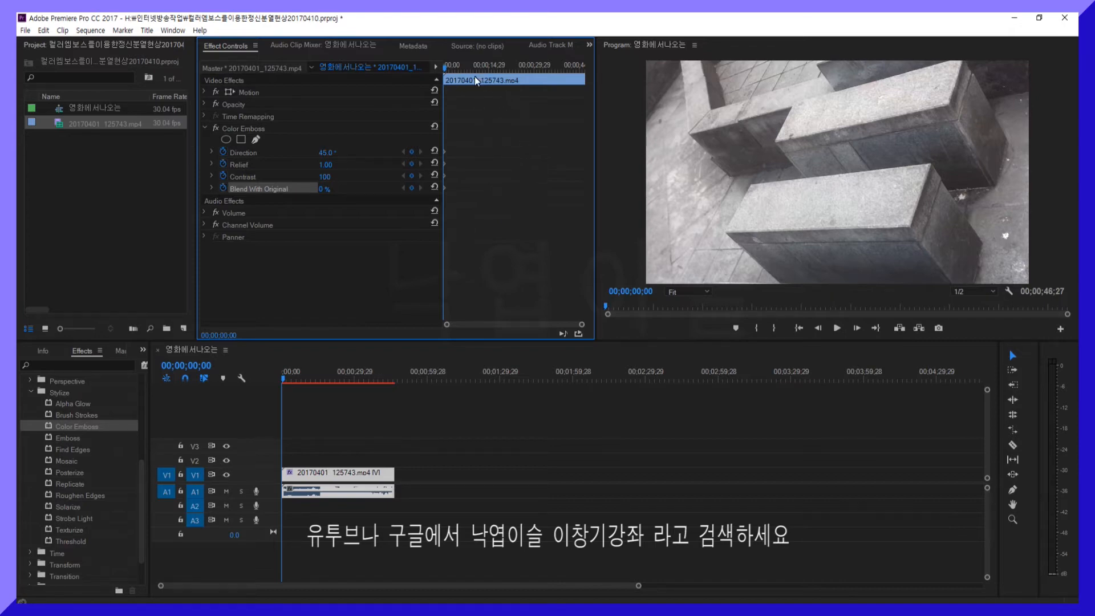
# Add keyframes at 00;00;02;10 for Direction, Relief, Contrast and Blend With Original
pyautogui.moveTo(450, 69); pyautogui.dragTo(455, 67)
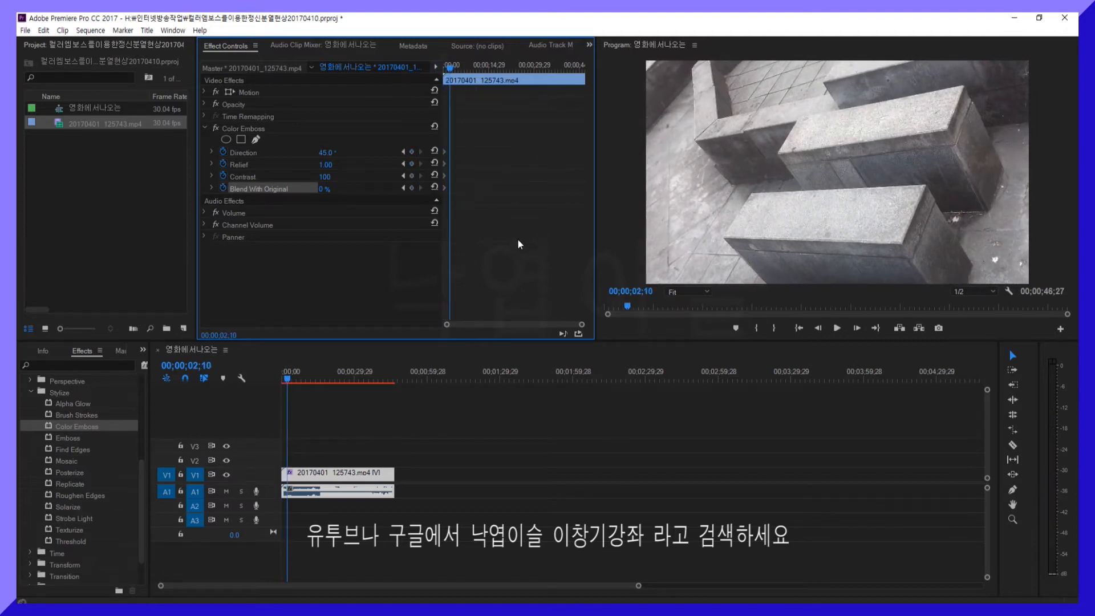
pyautogui.click(411, 152)
pyautogui.click(412, 164)
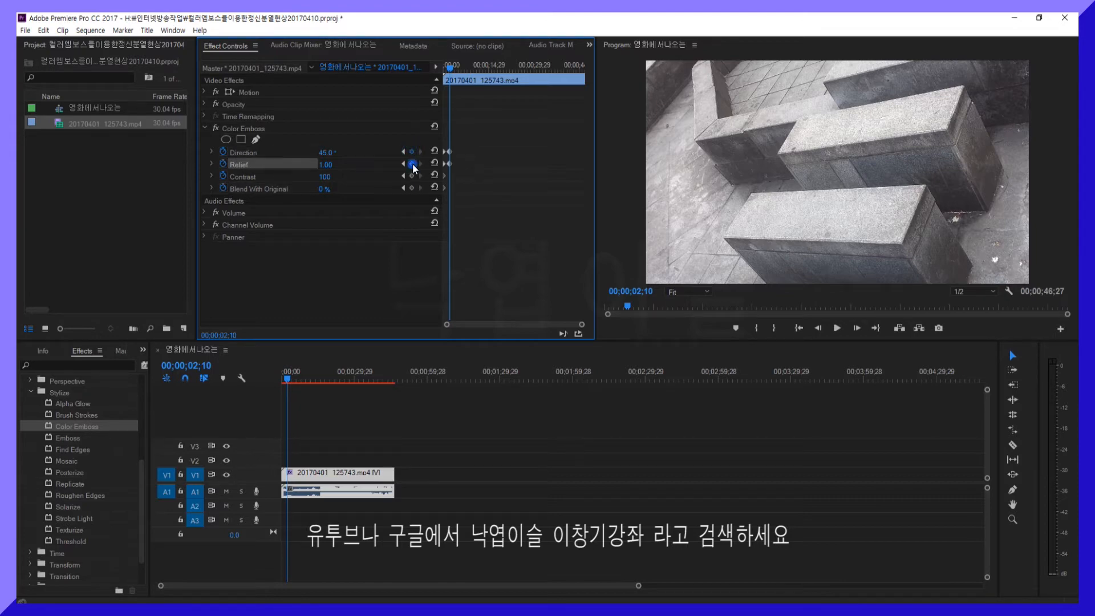
pyautogui.click(412, 176)
pyautogui.click(411, 188)
# Play the sequence from the start to 00;00;05;03 and set the Color Emboss Relief to 142.40 there
pyautogui.press('Home')
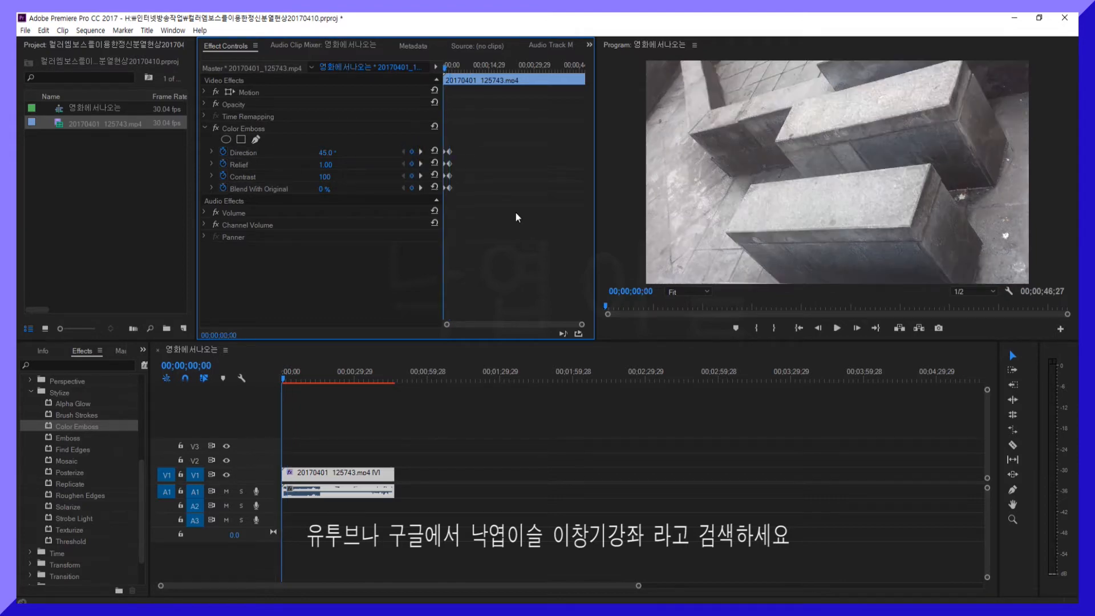
pyautogui.press('space')
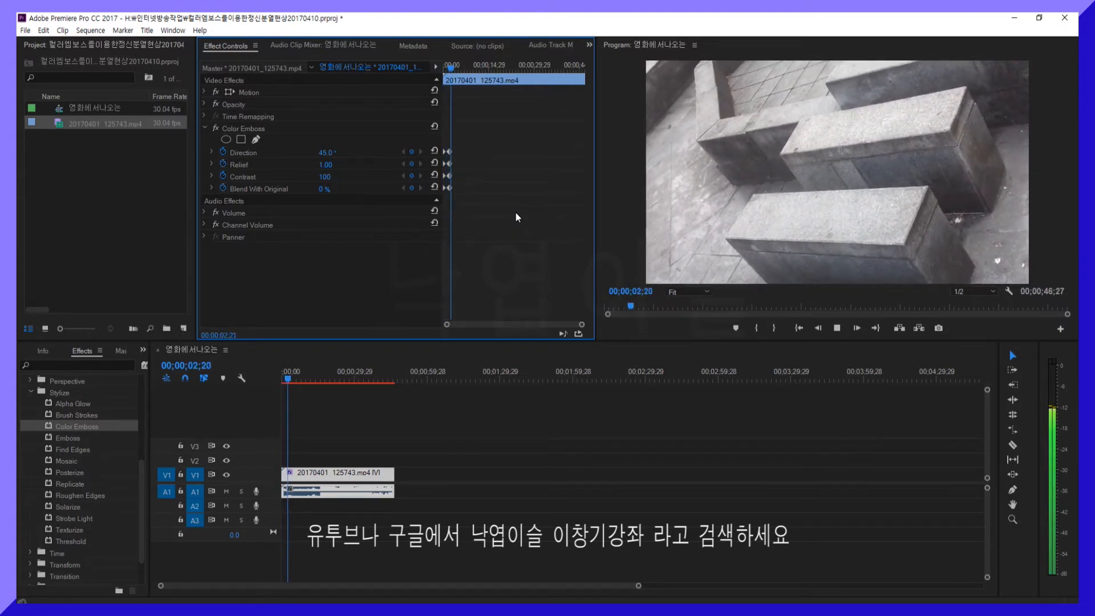
pyautogui.press('space')
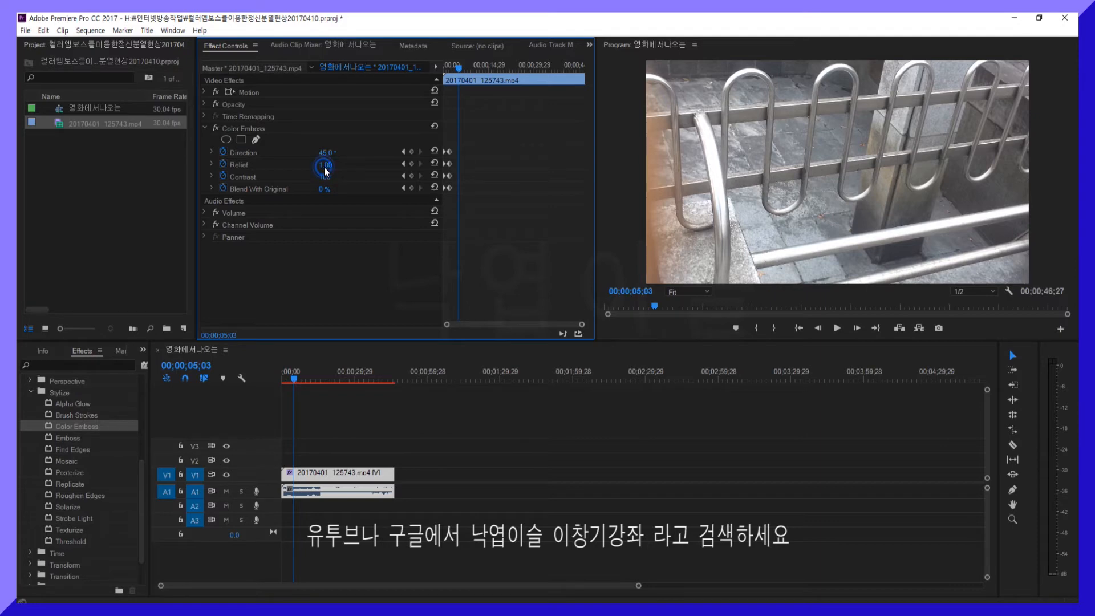
pyautogui.moveTo(329, 167); pyautogui.dragTo(509, 179)
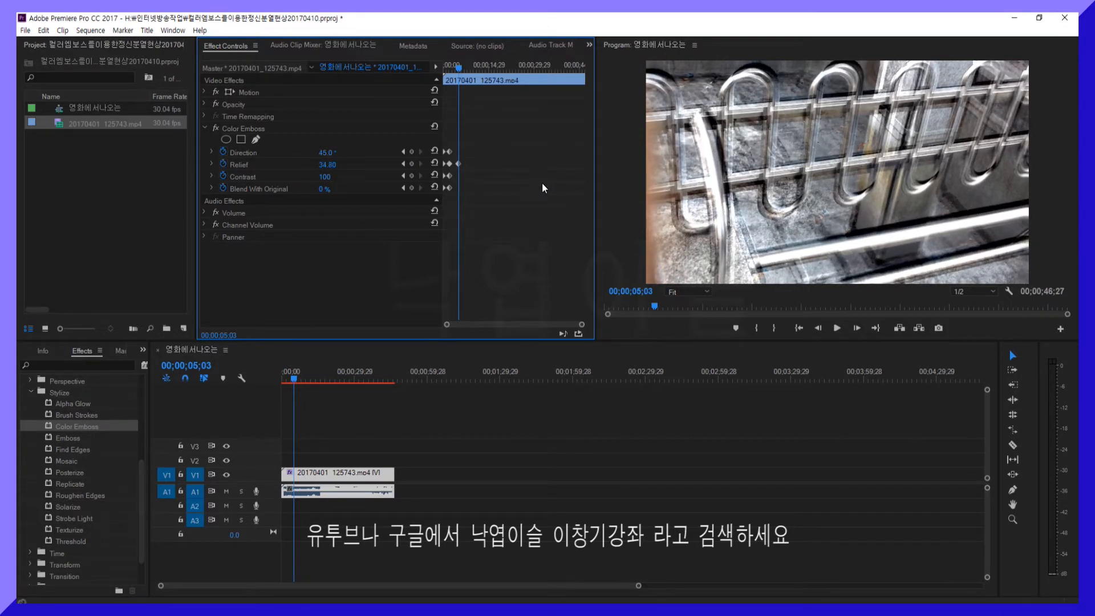
pyautogui.moveTo(563, 186); pyautogui.dragTo(878, 227)
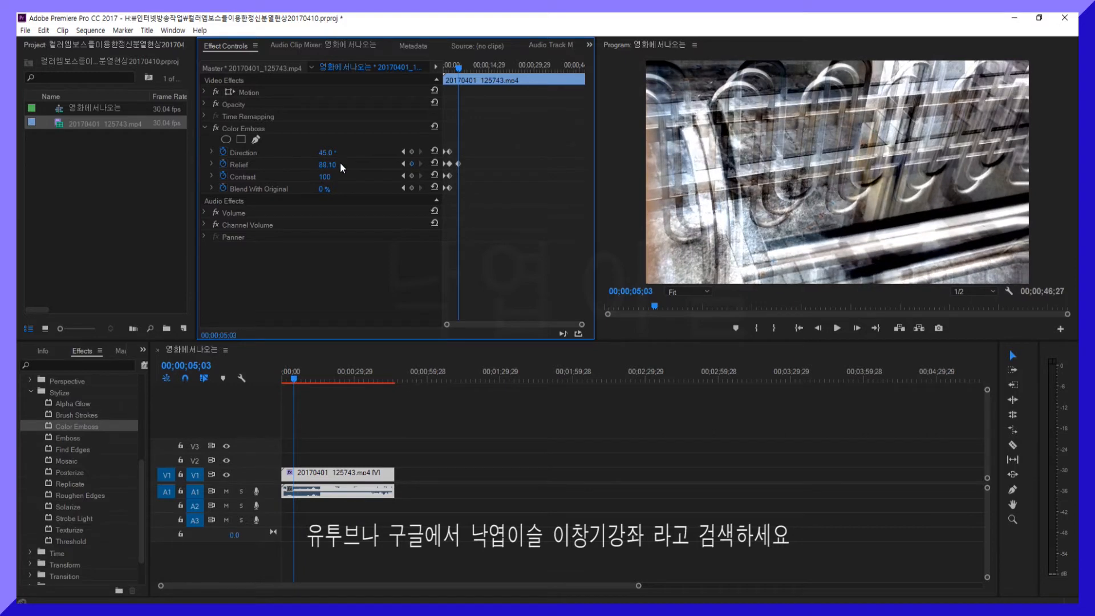
pyautogui.moveTo(319, 163); pyautogui.dragTo(490, 194)
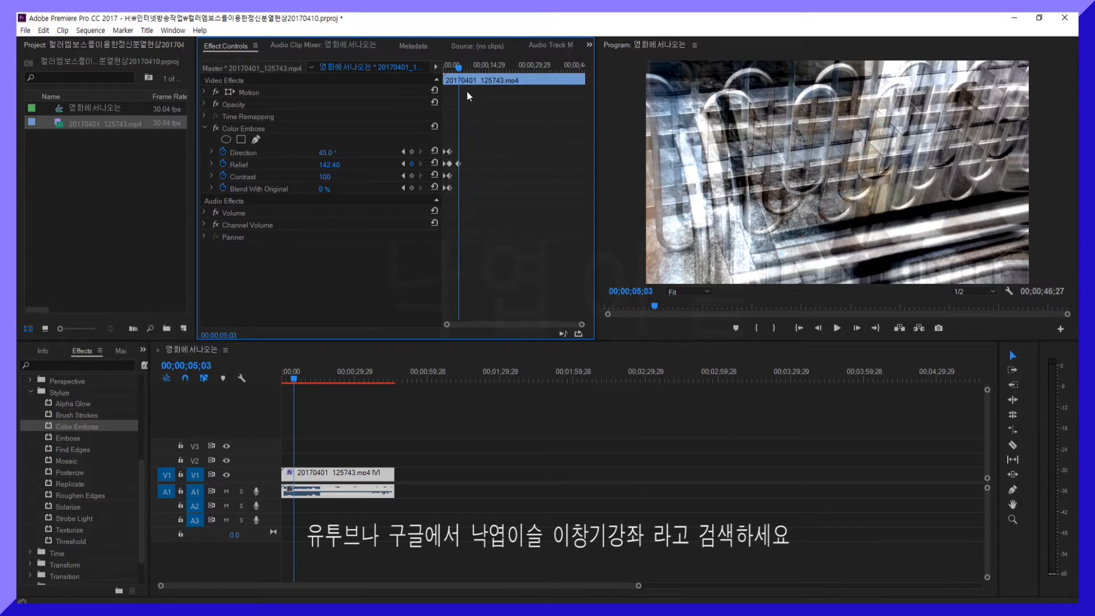
pyautogui.click(522, 196)
# Preview from the start up to 00;00;10;04 and lower the Relief to 0.00 at that frame
pyautogui.press('Home')
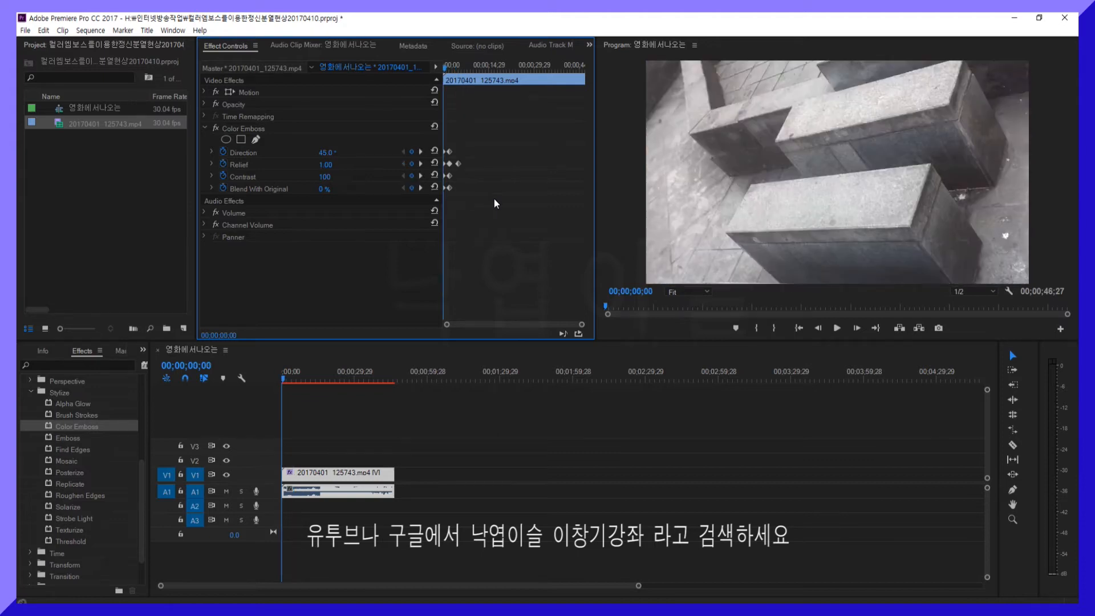
pyautogui.press('space')
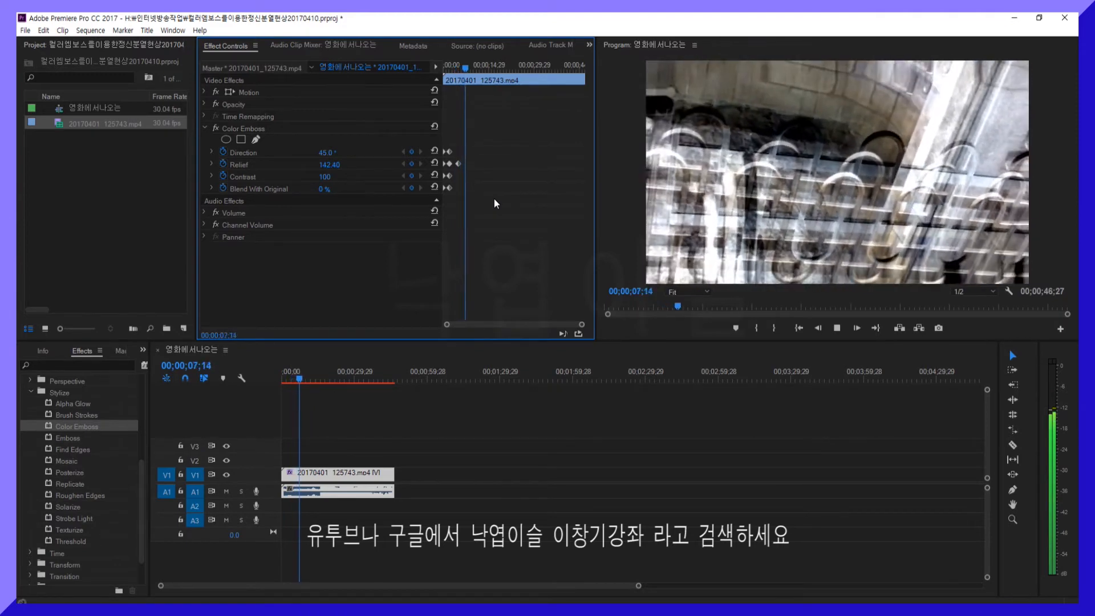
pyautogui.press('space')
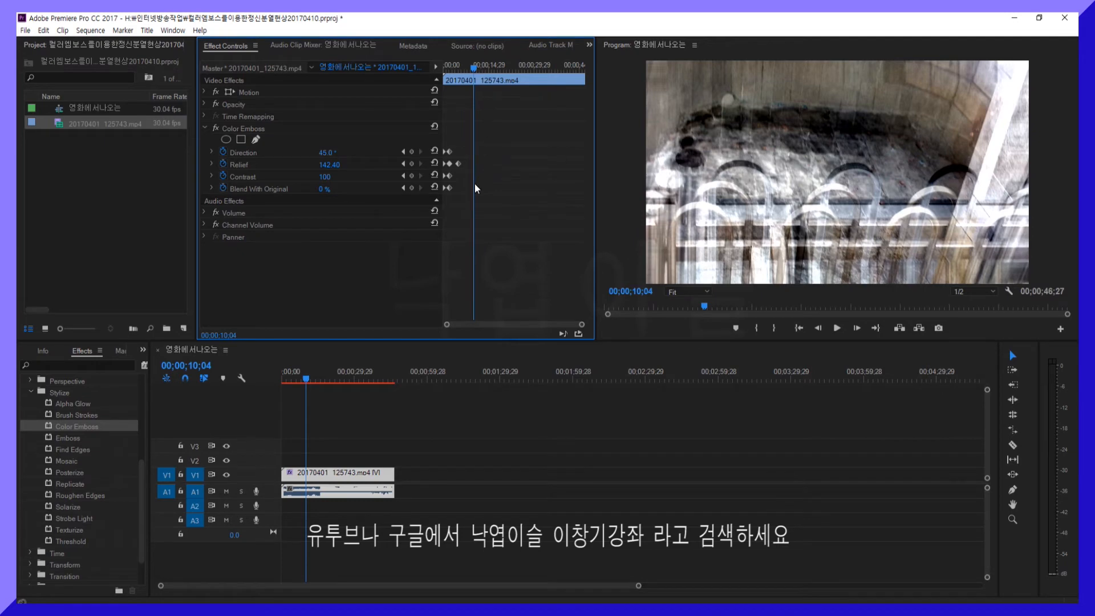
pyautogui.moveTo(337, 167); pyautogui.dragTo(201, 184)
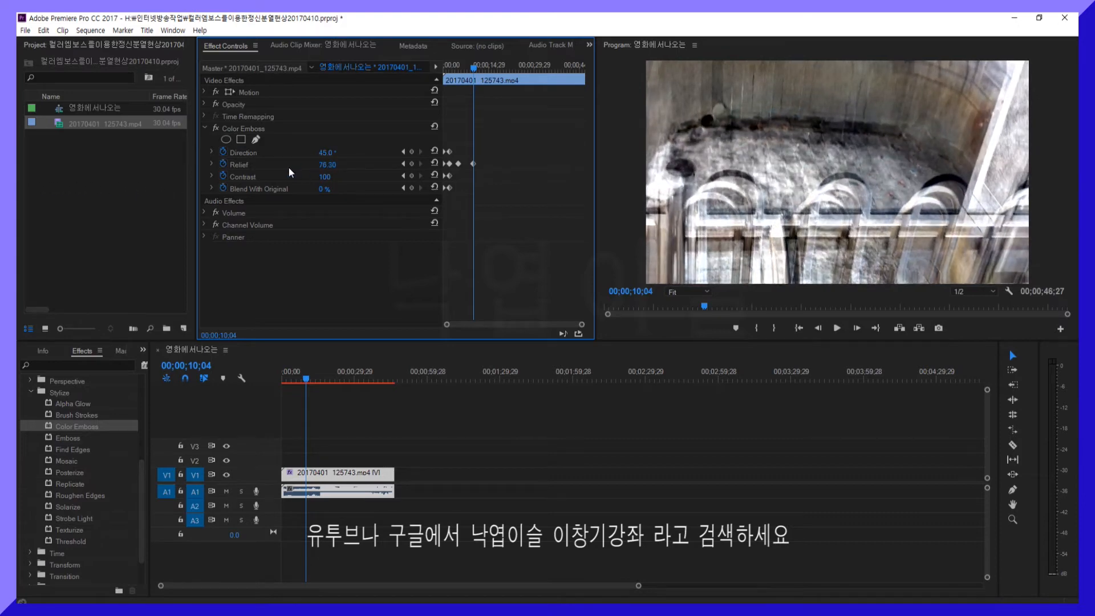
pyautogui.moveTo(163, 181); pyautogui.dragTo(40, 178)
pyautogui.moveTo(318, 167); pyautogui.dragTo(154, 167)
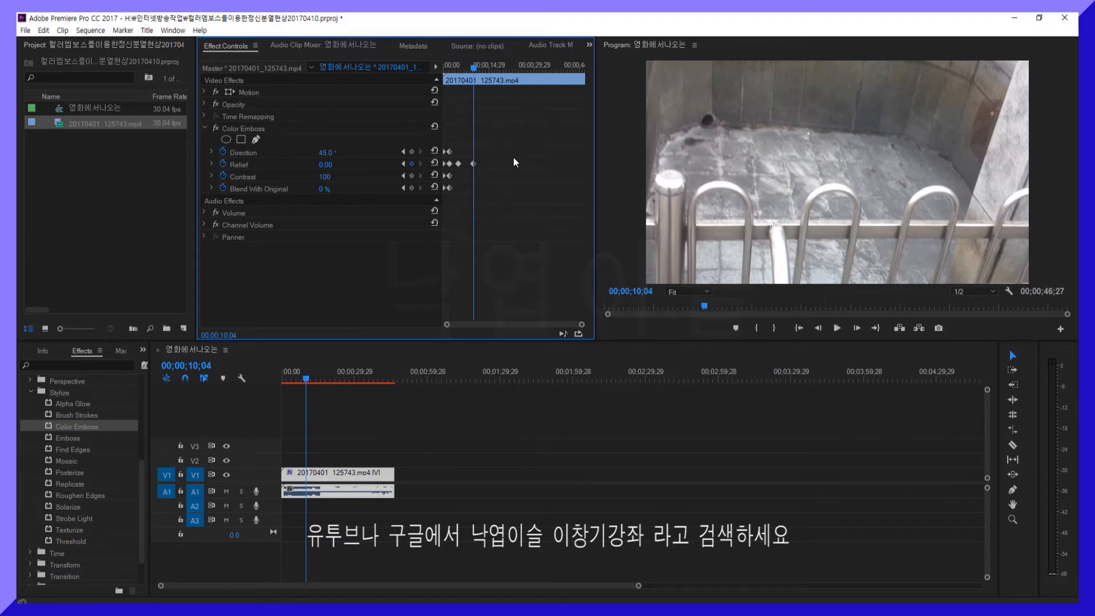
# Move the playhead to 00;00;16;07 and raise the Color Emboss Relief to 396.60
pyautogui.moveTo(473, 68); pyautogui.dragTo(494, 67)
pyautogui.moveTo(324, 165); pyautogui.dragTo(331, 163)
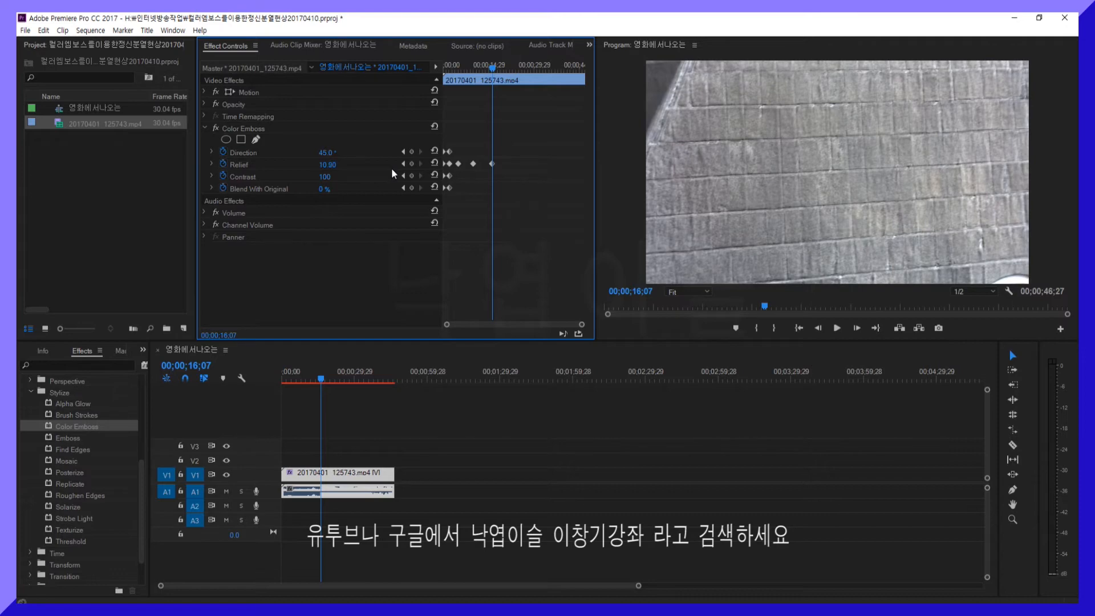
pyautogui.moveTo(404, 170); pyautogui.dragTo(425, 170)
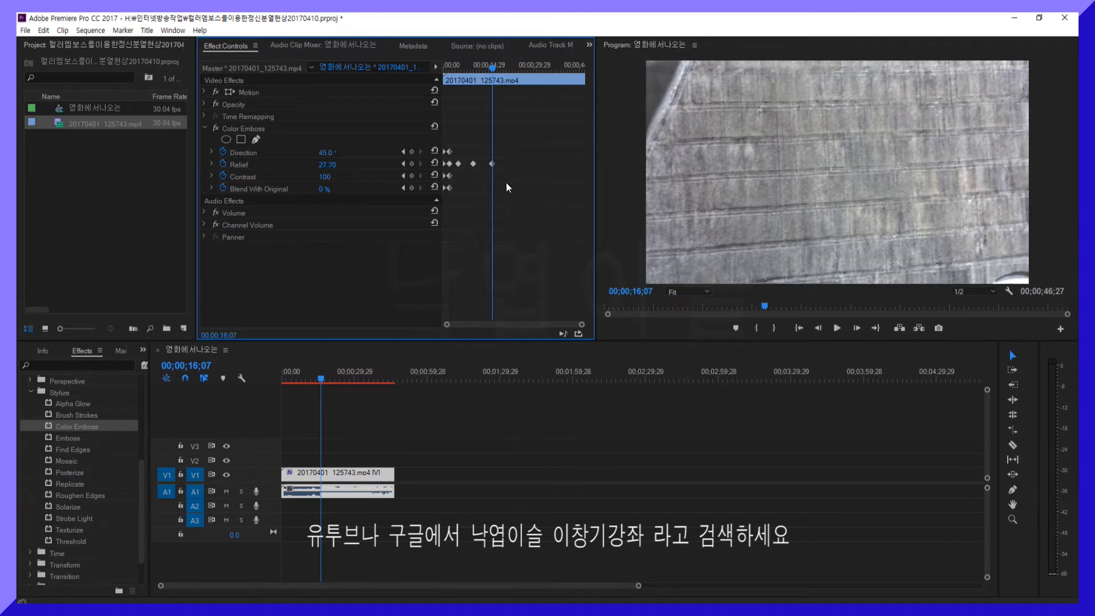
pyautogui.moveTo(589, 189); pyautogui.dragTo(692, 220)
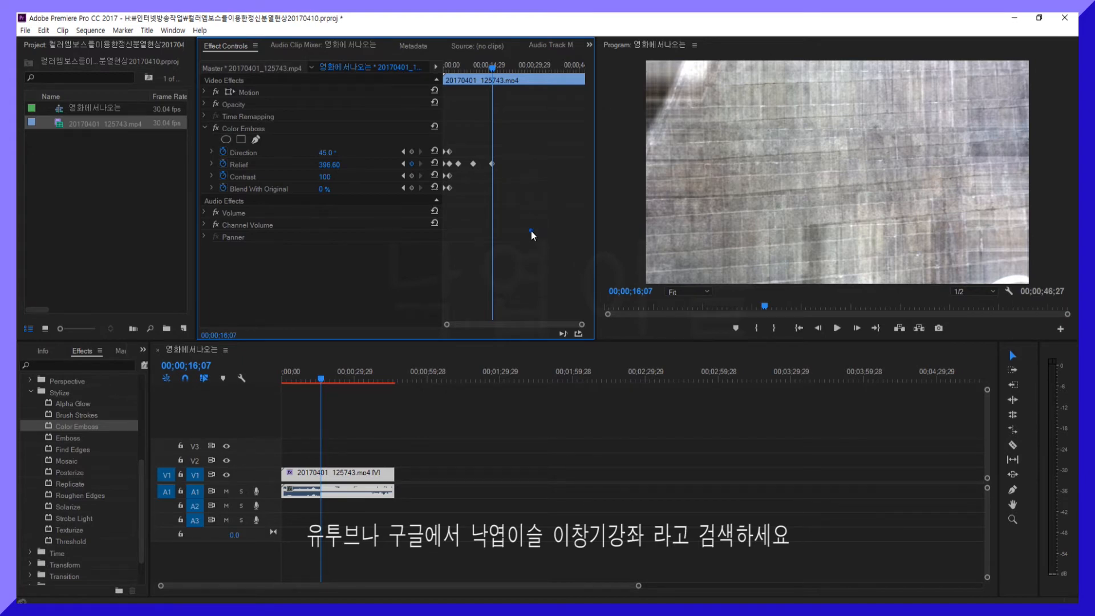
# Play the sequence from the start to 00;00;21;21 and reduce the Relief to 195.30 at that frame
pyautogui.press('Home')
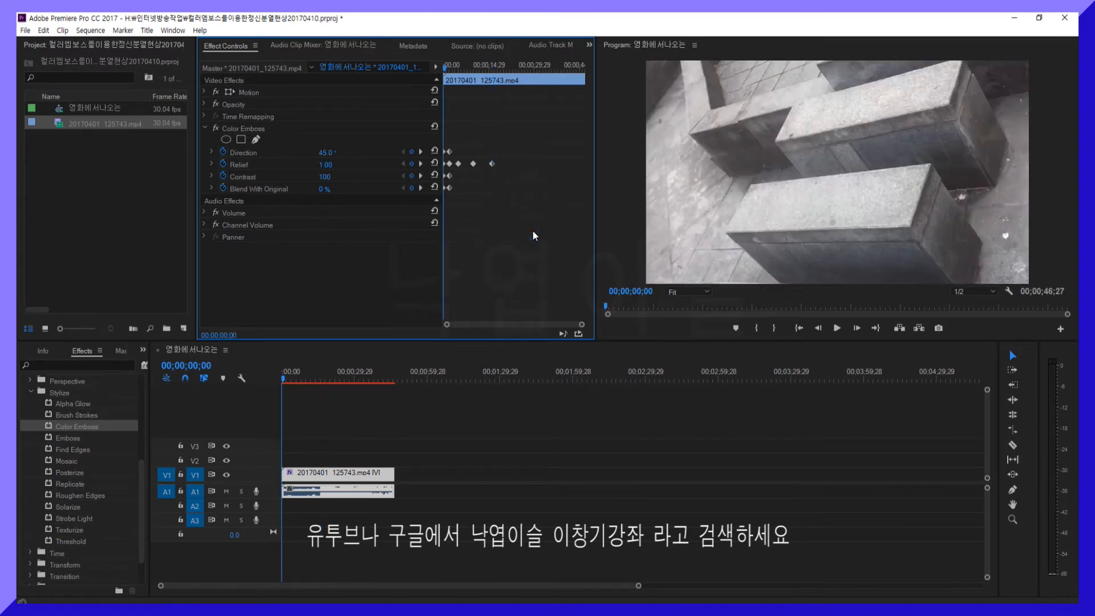
pyautogui.press('space')
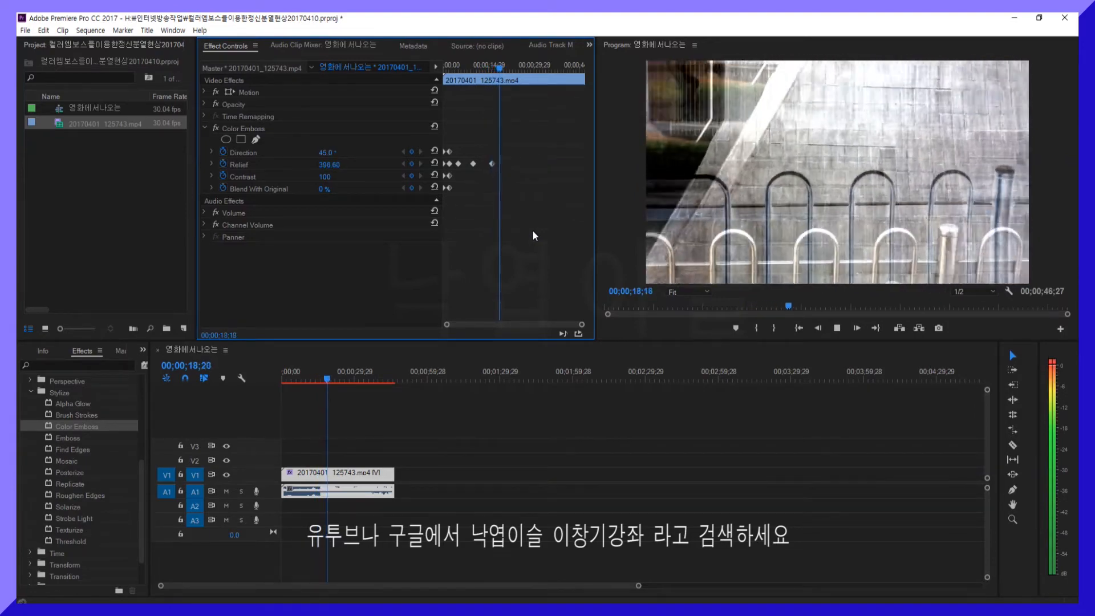
pyautogui.press('space')
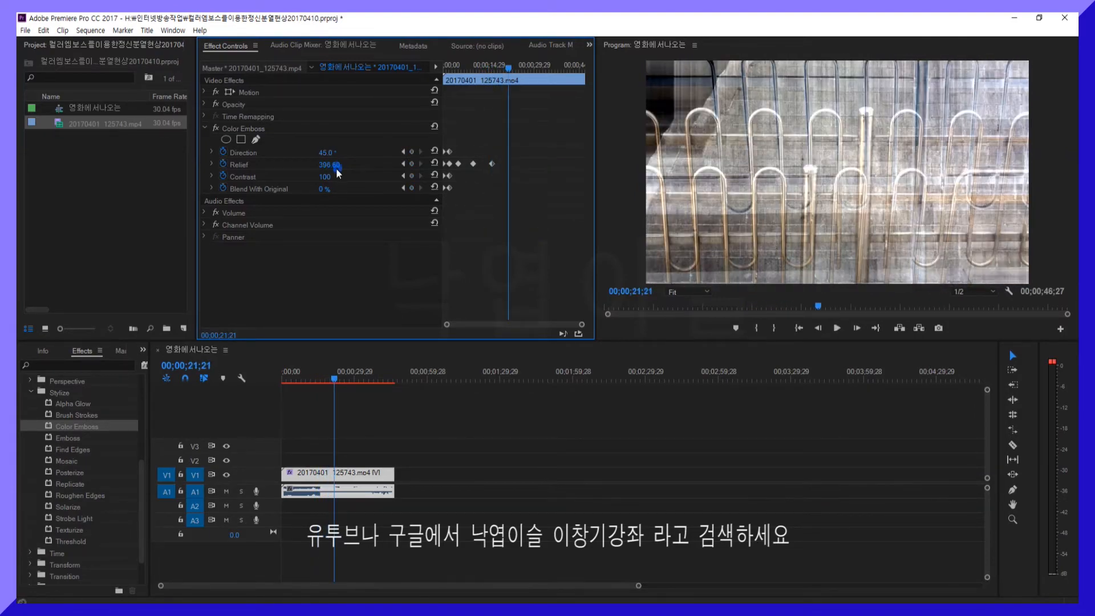
pyautogui.moveTo(328, 165); pyautogui.dragTo(321, 173)
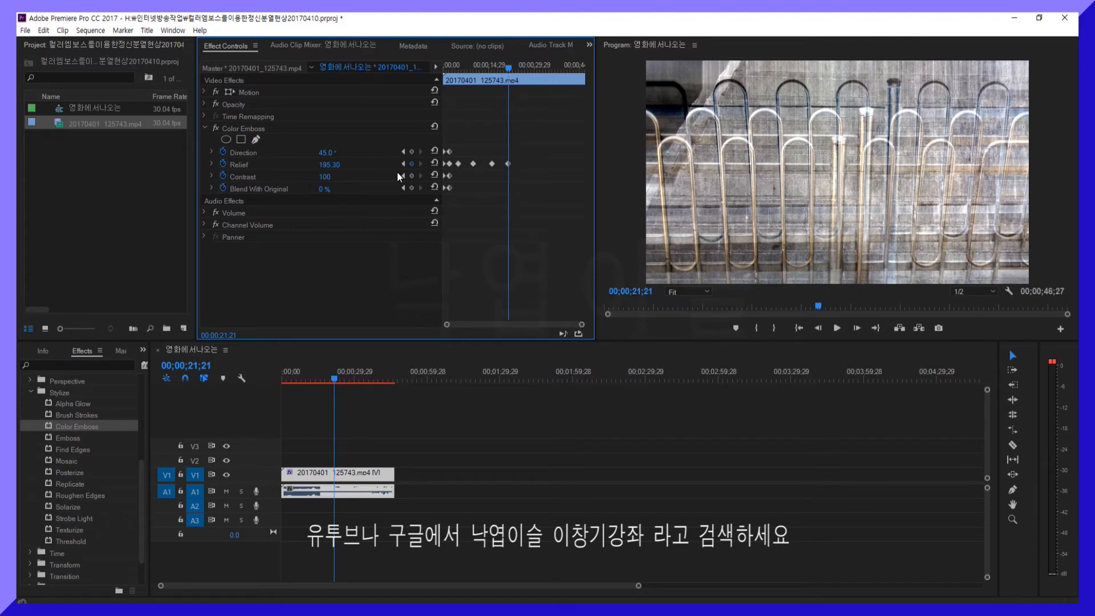
# Add a Direction keyframe at 00;00;21;21, then set Direction to 236.0° and add a Relief keyframe at 00;00;29;22
pyautogui.click(412, 152)
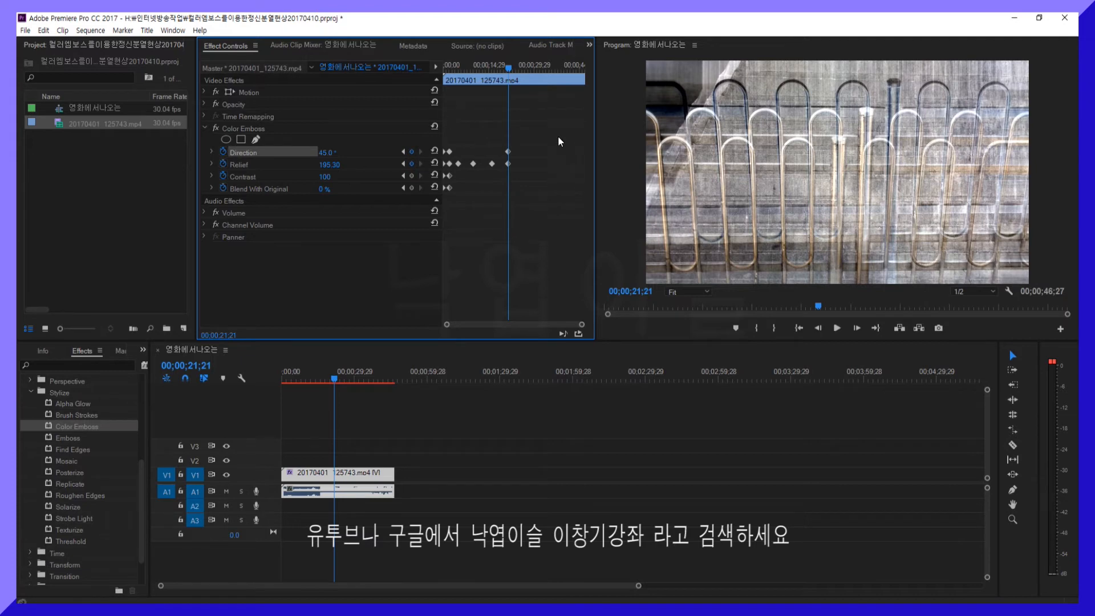
pyautogui.moveTo(508, 66); pyautogui.dragTo(533, 60)
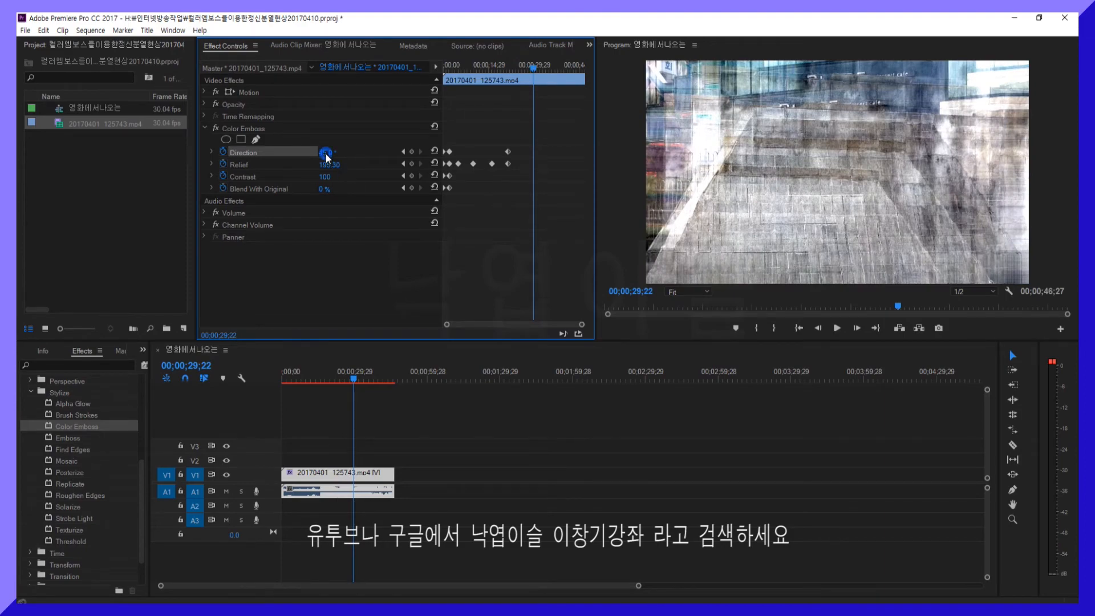
pyautogui.moveTo(329, 153); pyautogui.dragTo(428, 148)
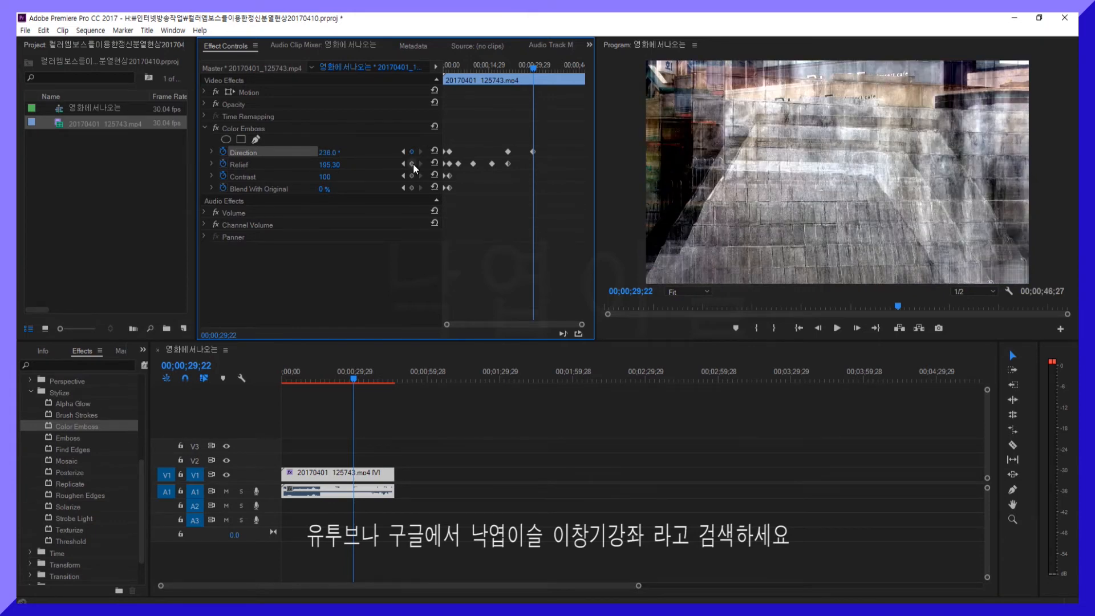
pyautogui.click(412, 164)
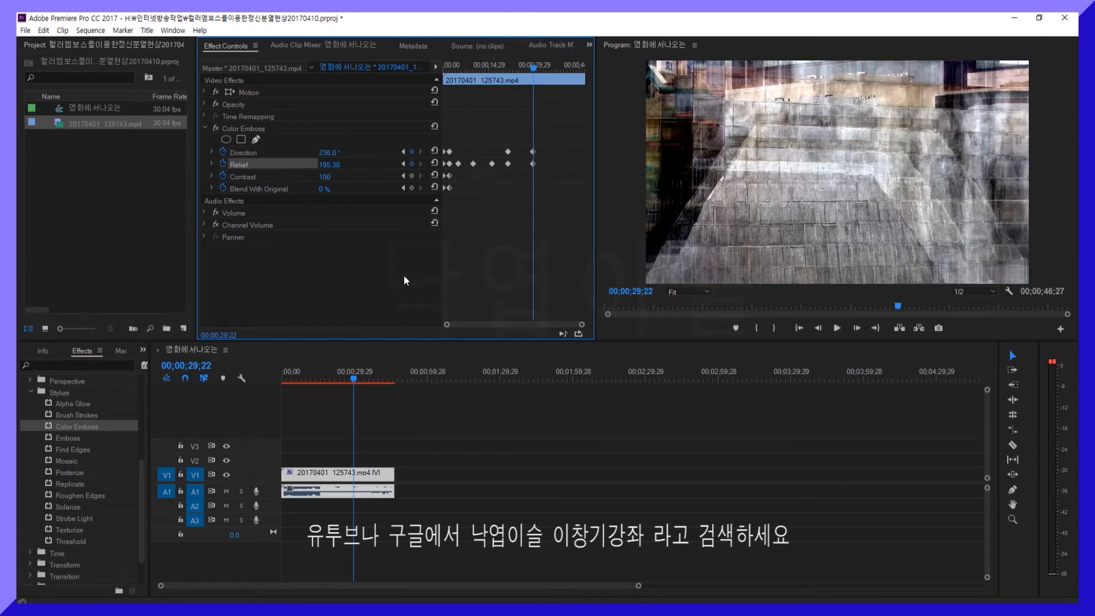
pyautogui.click(506, 238)
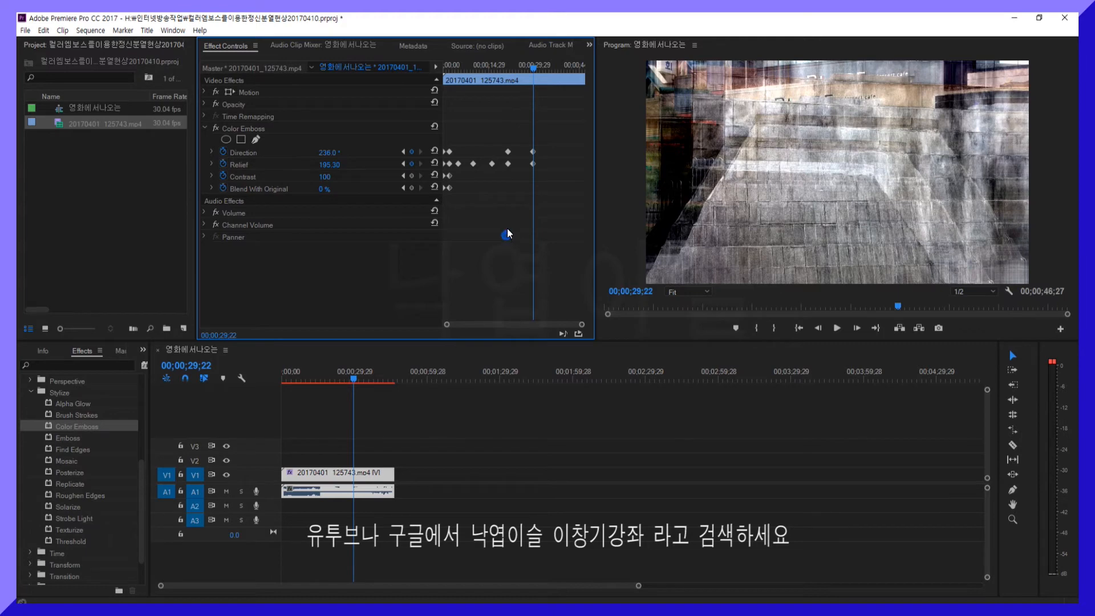
# Play the sequence from the start, then set Direction to -178.0° and keyframe Relief at 00;00;35;07
pyautogui.press('Home')
pyautogui.press('space')
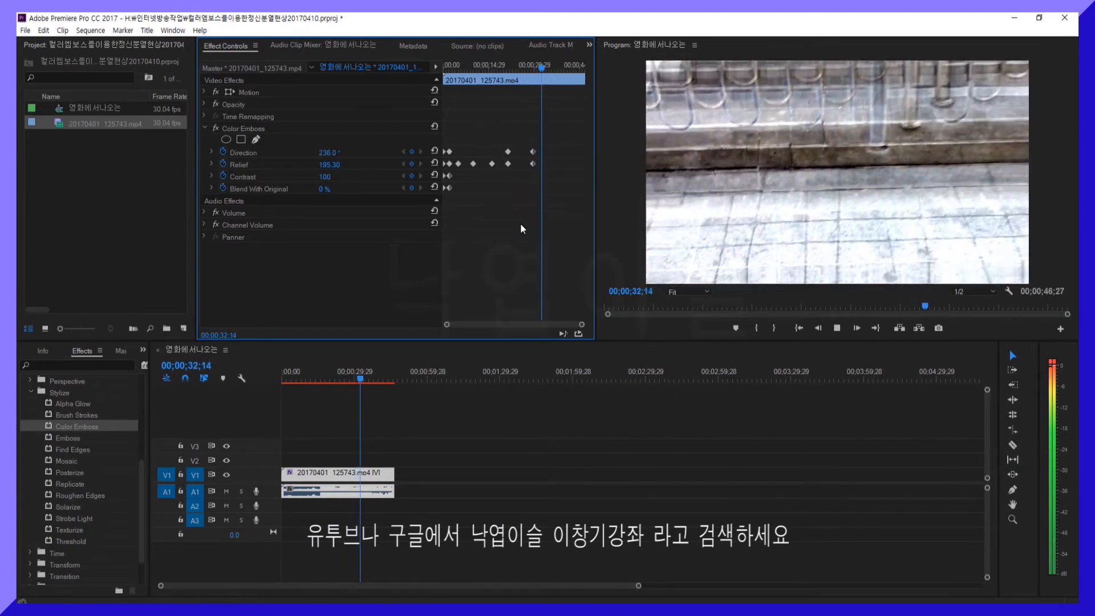
pyautogui.click(545, 68)
pyautogui.moveTo(547, 70); pyautogui.dragTo(550, 68)
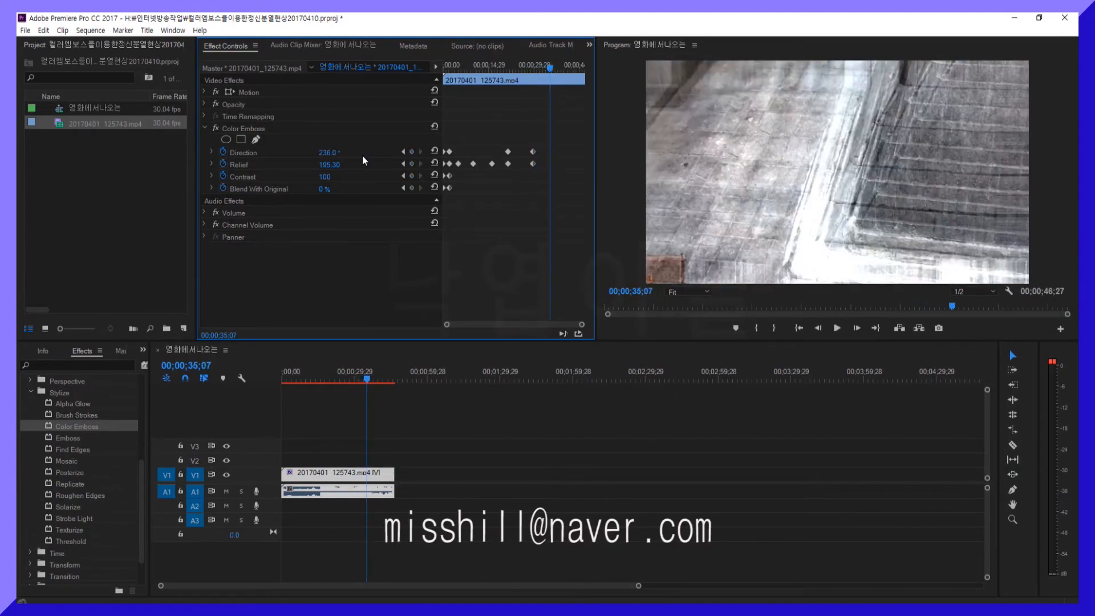
pyautogui.moveTo(331, 152); pyautogui.dragTo(120, 197)
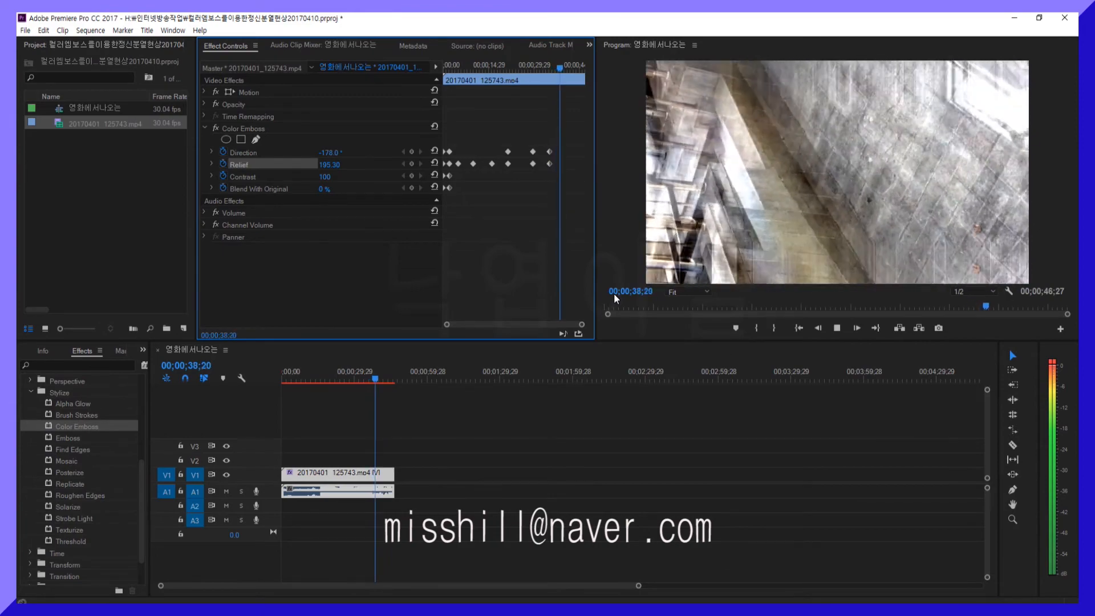
# Set Direction to -79.0° and Relief to 64.40 at 00;00;42;03, and preview from 00;00;28;14
pyautogui.moveTo(334, 153); pyautogui.dragTo(395, 167)
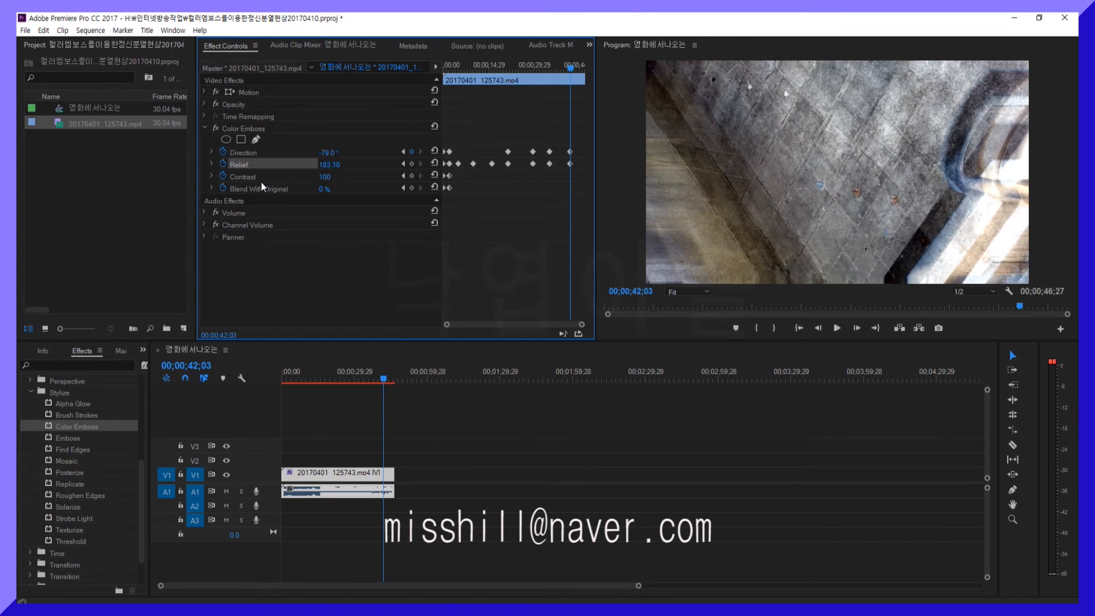
pyautogui.moveTo(206, 192); pyautogui.dragTo(318, 173)
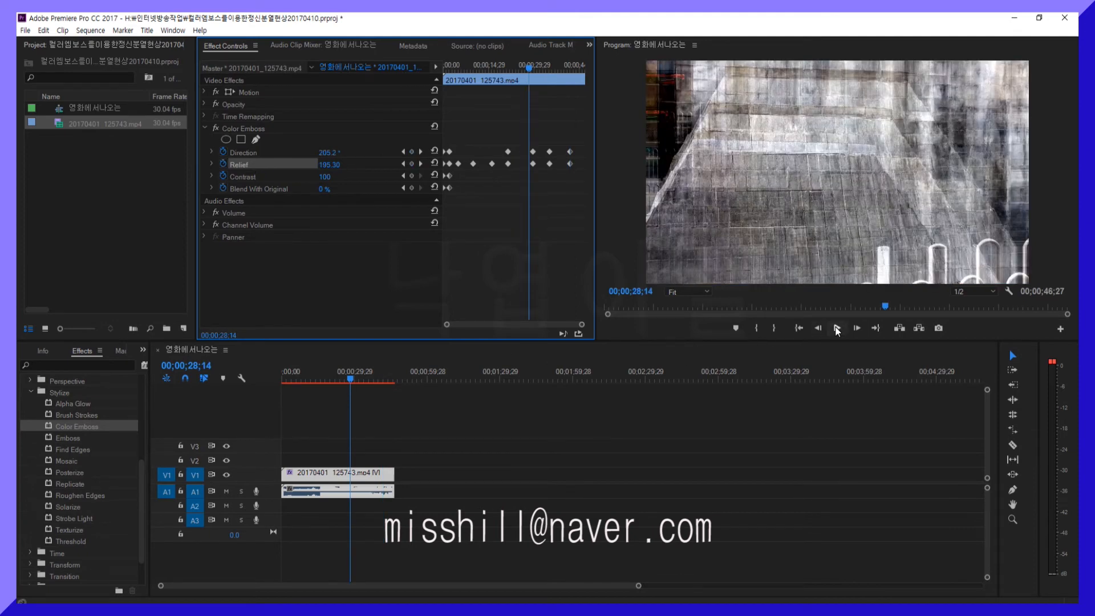
pyautogui.click(837, 329)
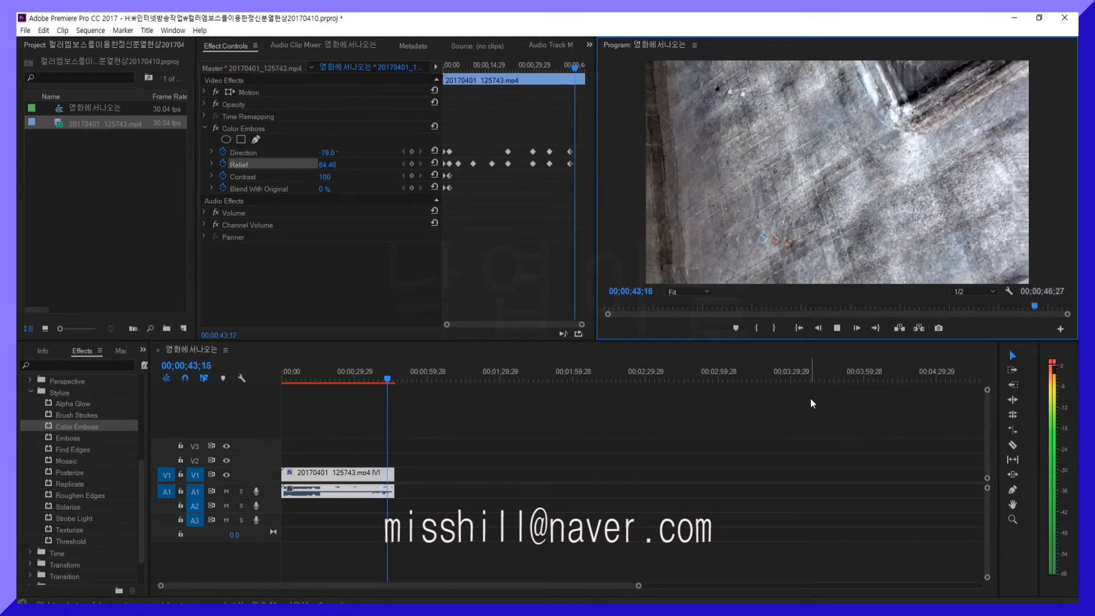
# Set the Color Emboss Direction and Relief both to 0 at 00;00;46;11, near the clip's end
pyautogui.click(454, 250)
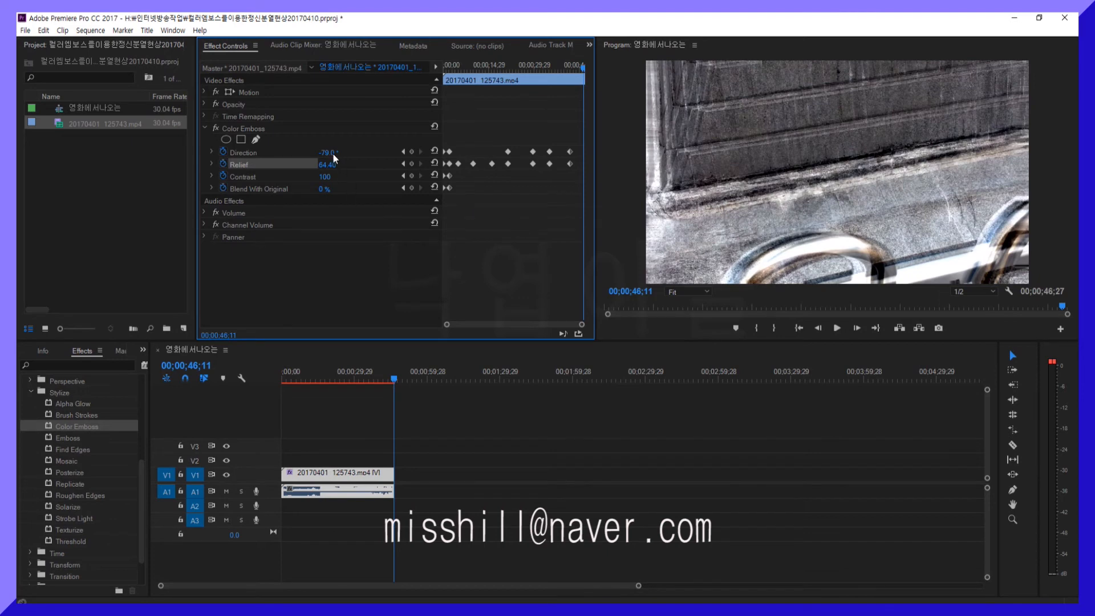
pyautogui.write('0')
pyautogui.press('Return')
pyautogui.click(333, 163)
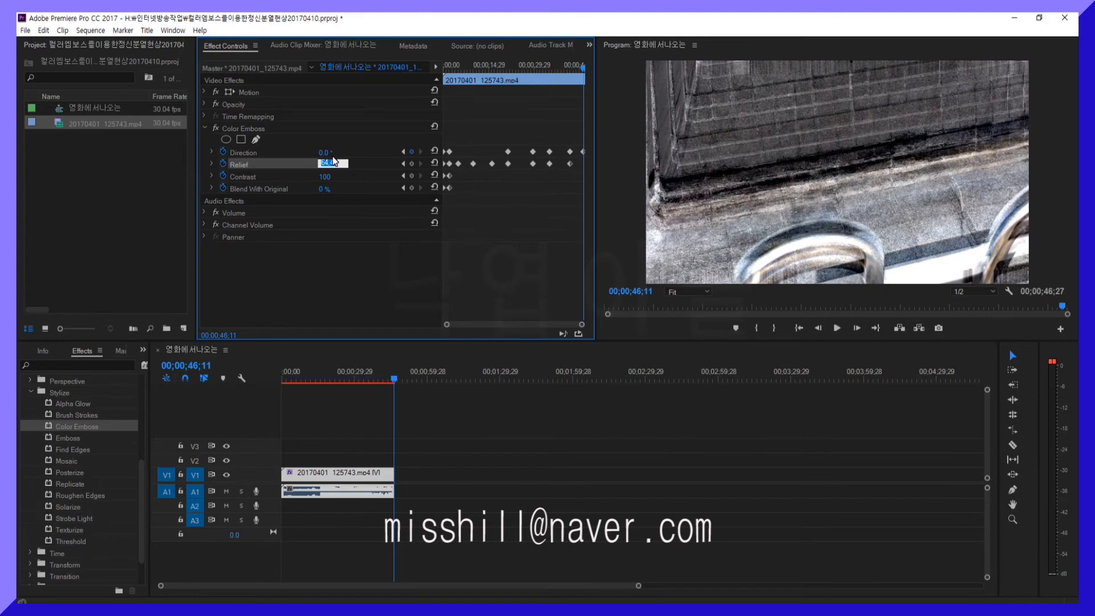
pyautogui.press('Return')
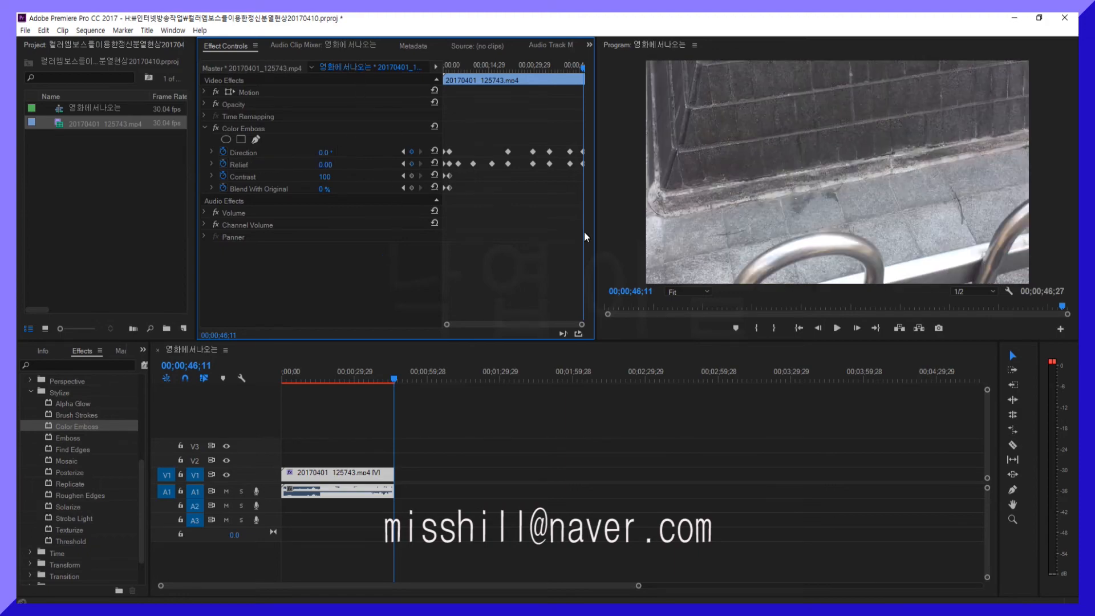
# Preview the clip's ending, replay the sequence from the start, and place the playhead at 00;00;15;14
pyautogui.moveTo(580, 67); pyautogui.dragTo(566, 67)
pyautogui.click(836, 328)
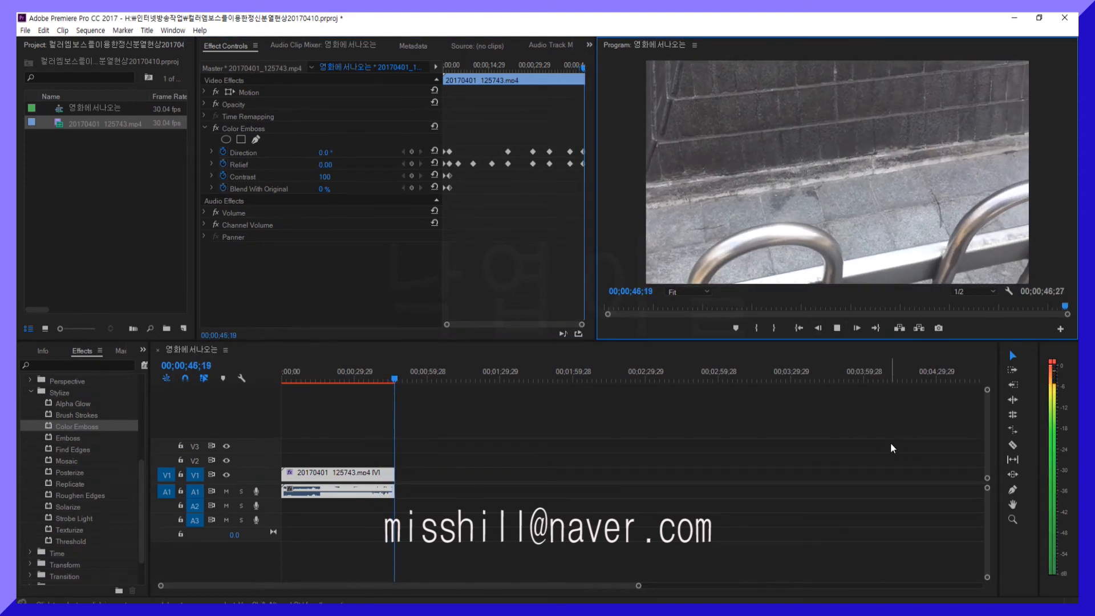
pyautogui.click(846, 445)
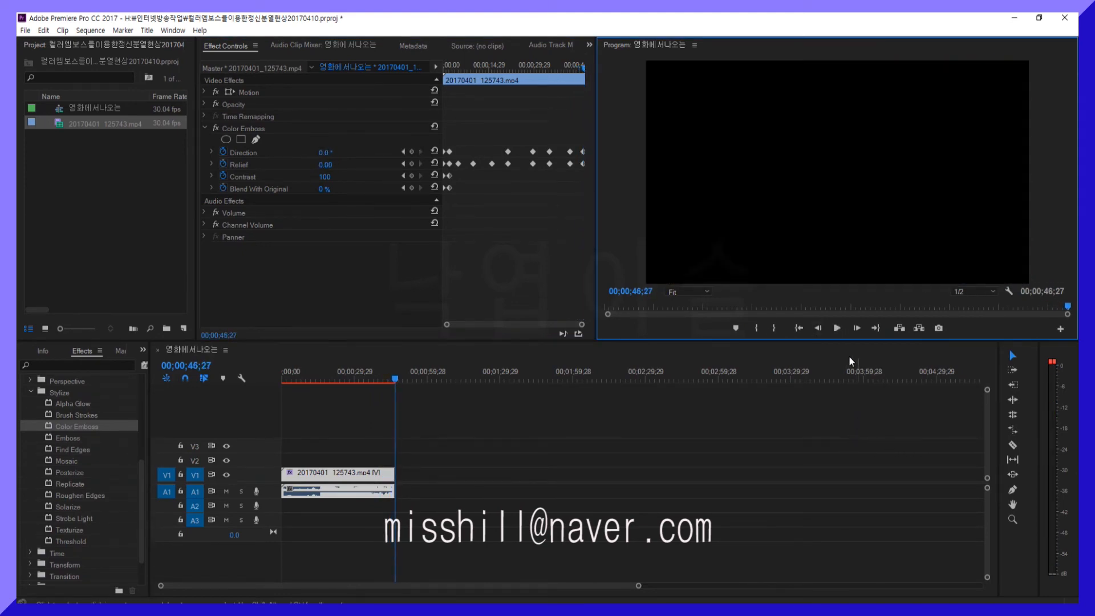
pyautogui.press('Home')
pyautogui.click(836, 328)
pyautogui.click(319, 380)
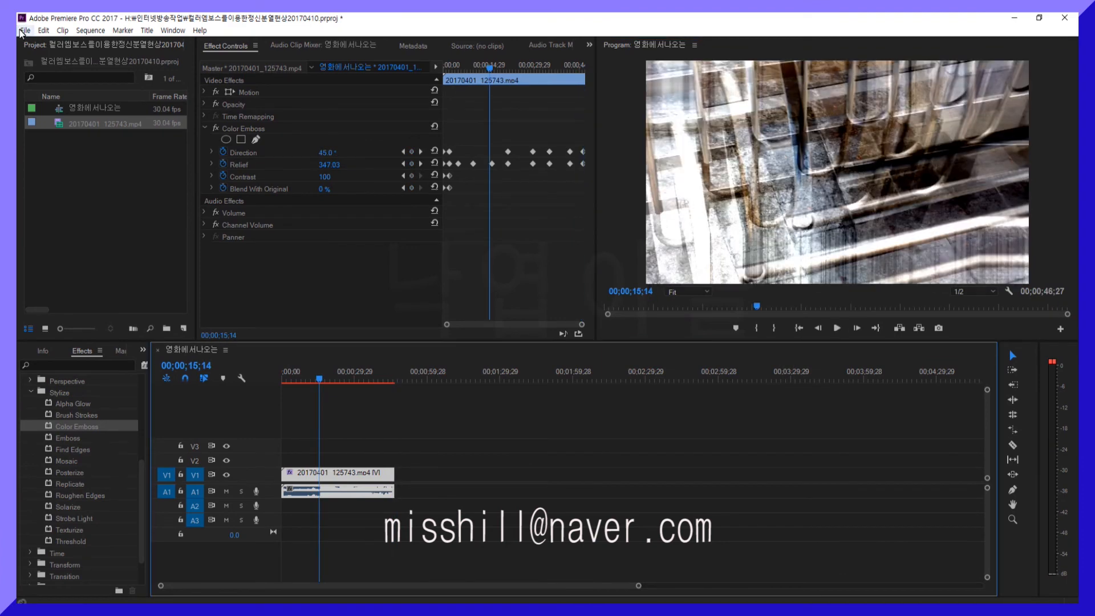
# Save the project, deselect the clip, and save again with the playhead at 00;00;17;06
pyautogui.click(24, 30)
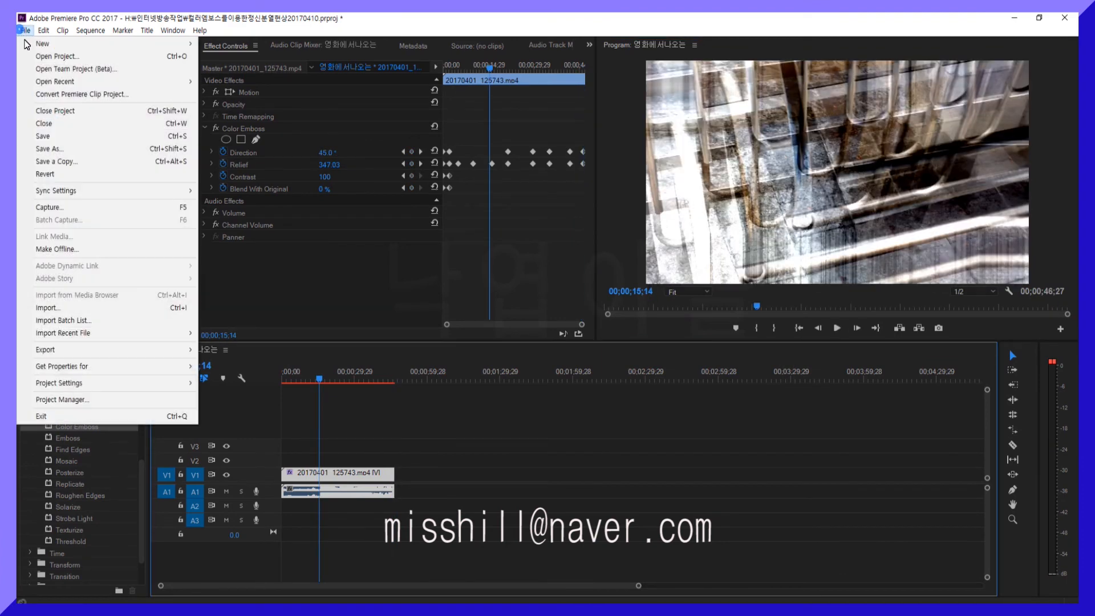
pyautogui.click(79, 139)
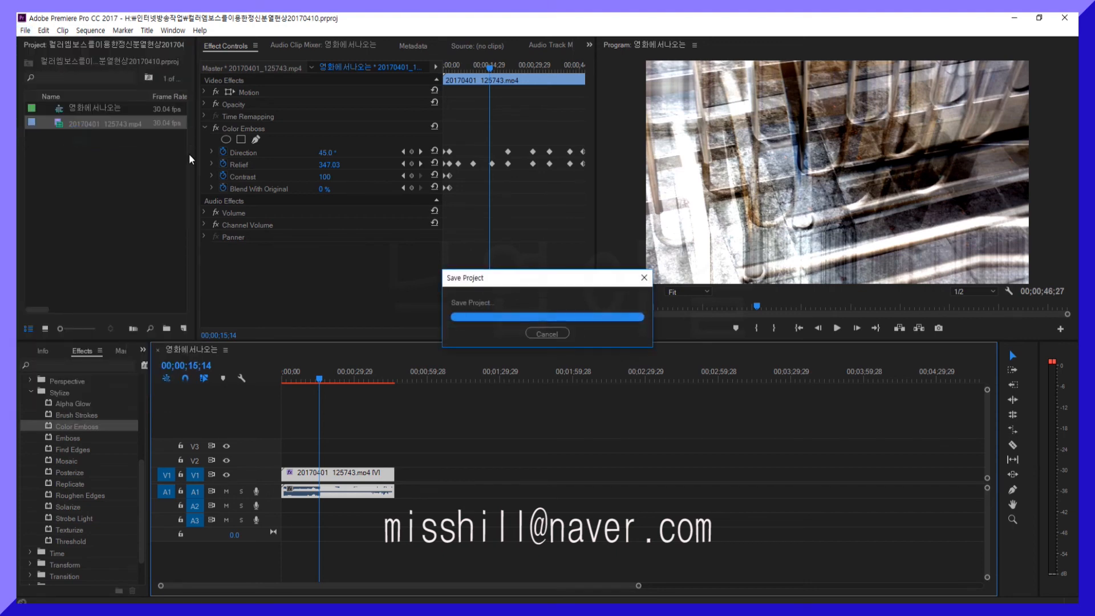
pyautogui.click(398, 416)
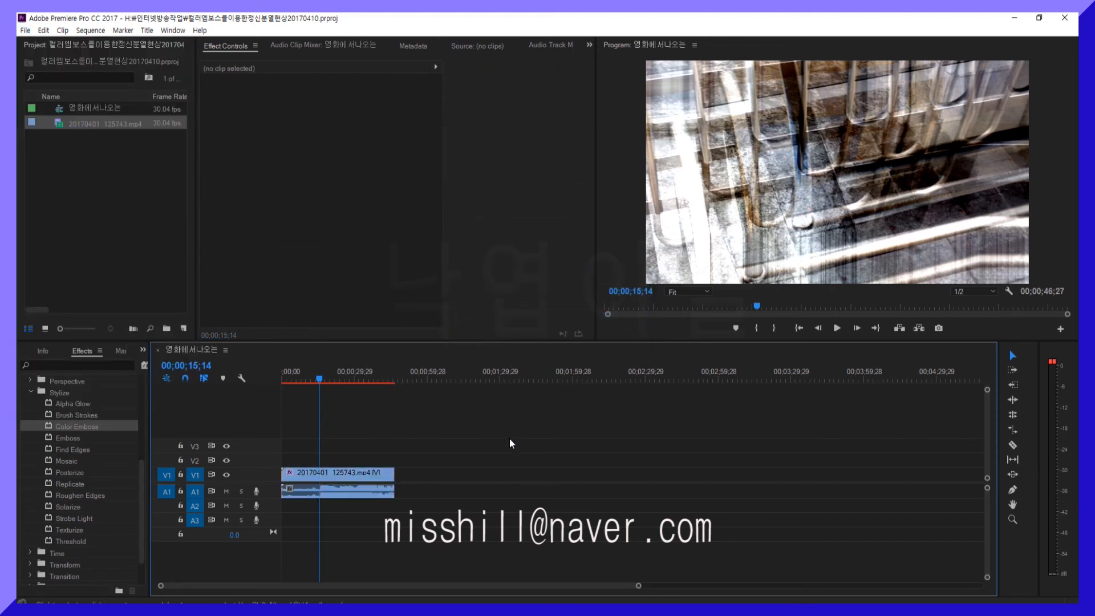
pyautogui.press('Return')
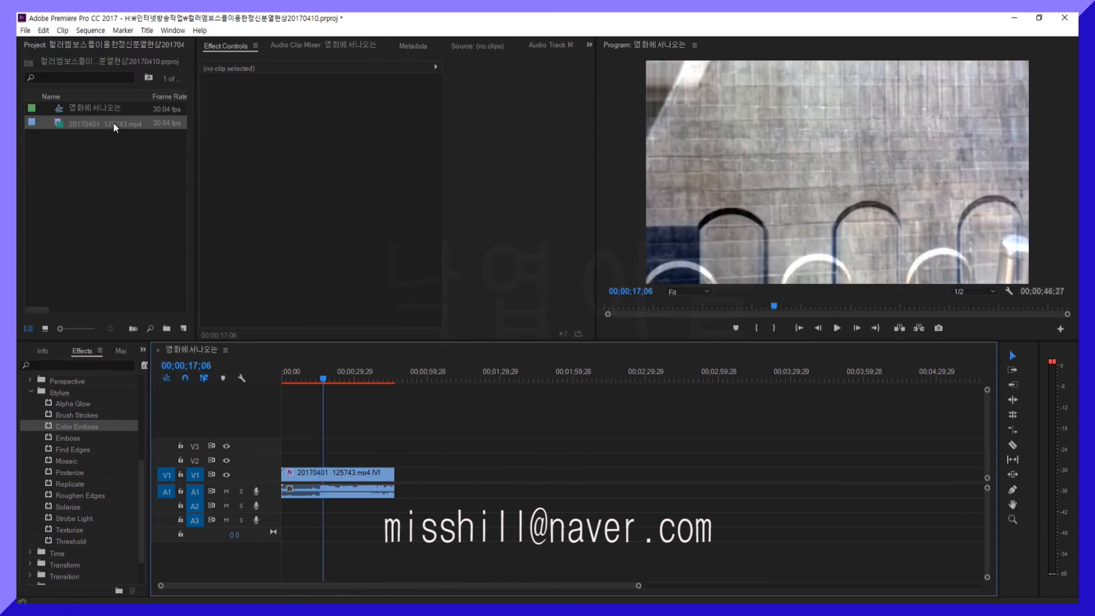
pyautogui.hotkey('ctrl', 's')
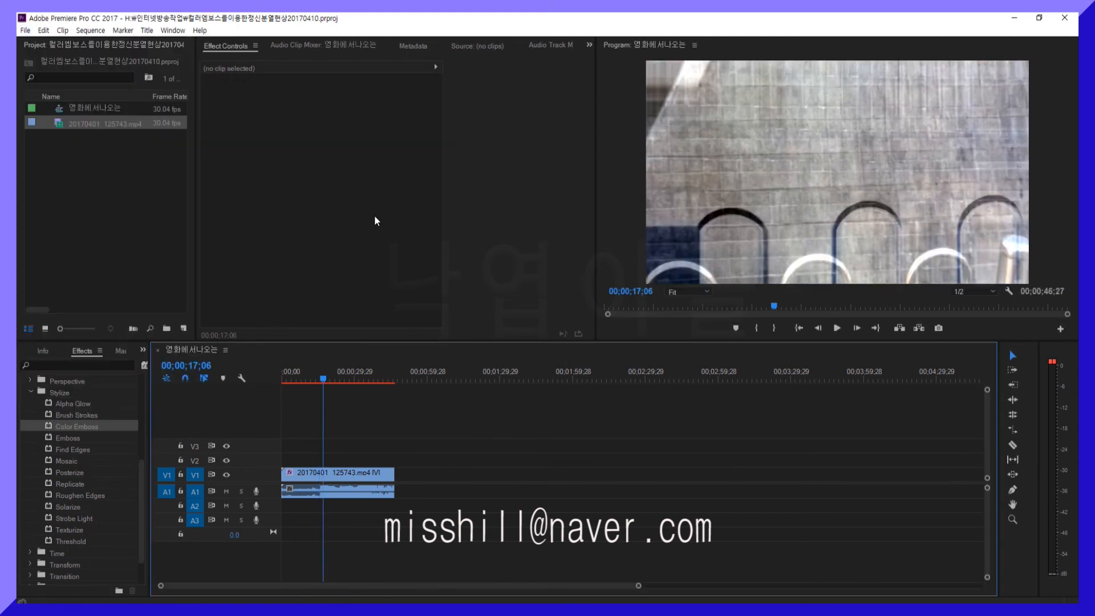